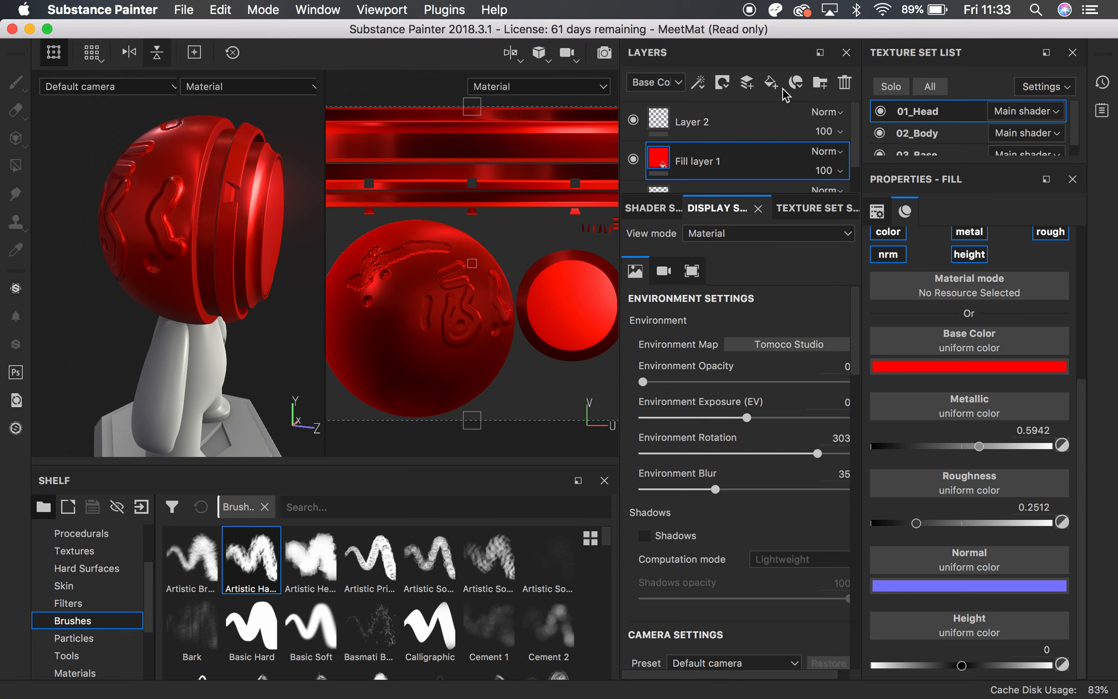
Add a new fill layer to the head's texture set and place it above Layer 2.
left_click(765, 85)
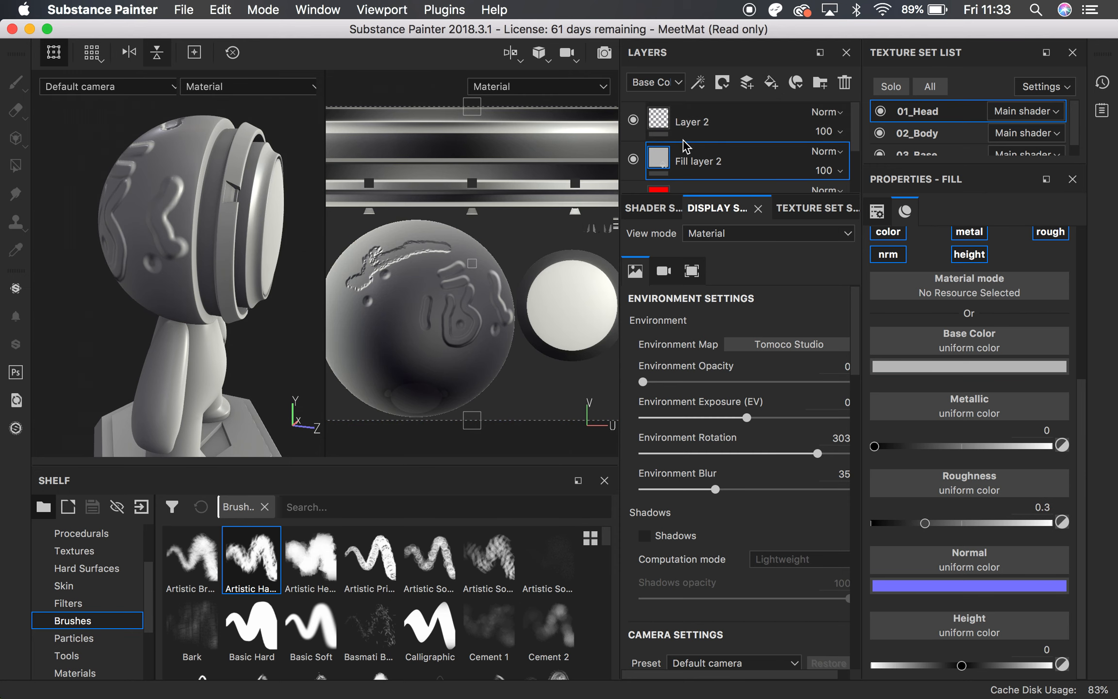
left_click_drag(692, 160, 697, 124)
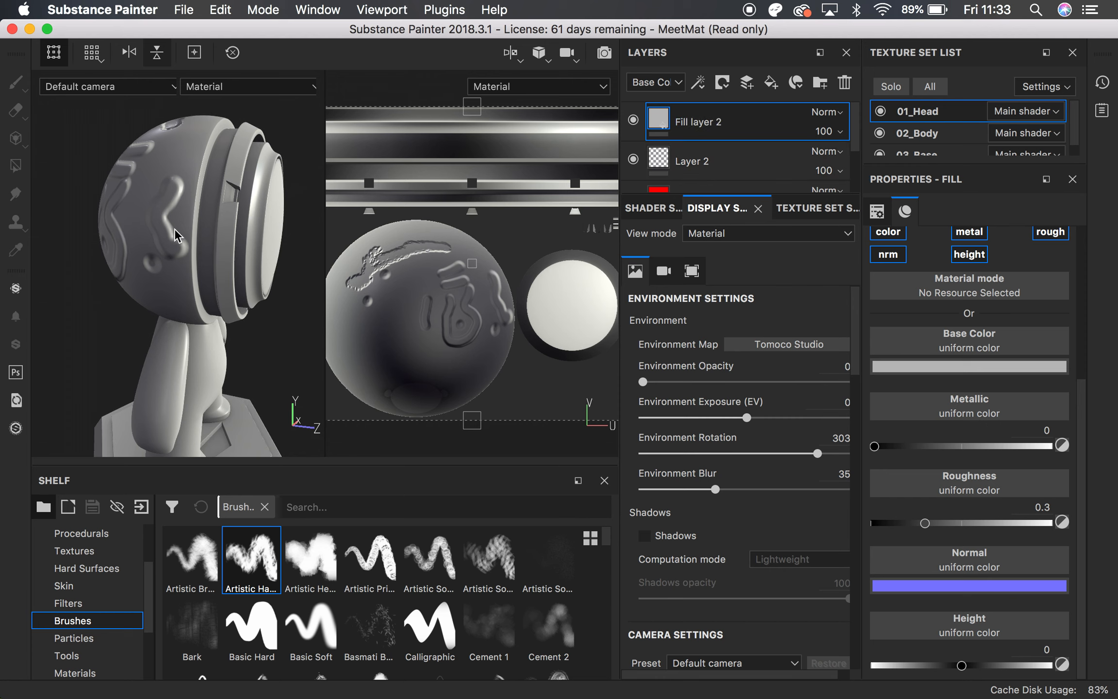
left_click_drag(224, 210, 167, 208, "alt")
middle_click_drag(239, 209, 140, 245, "alt")
left_click_drag(152, 252, 212, 203, "alt")
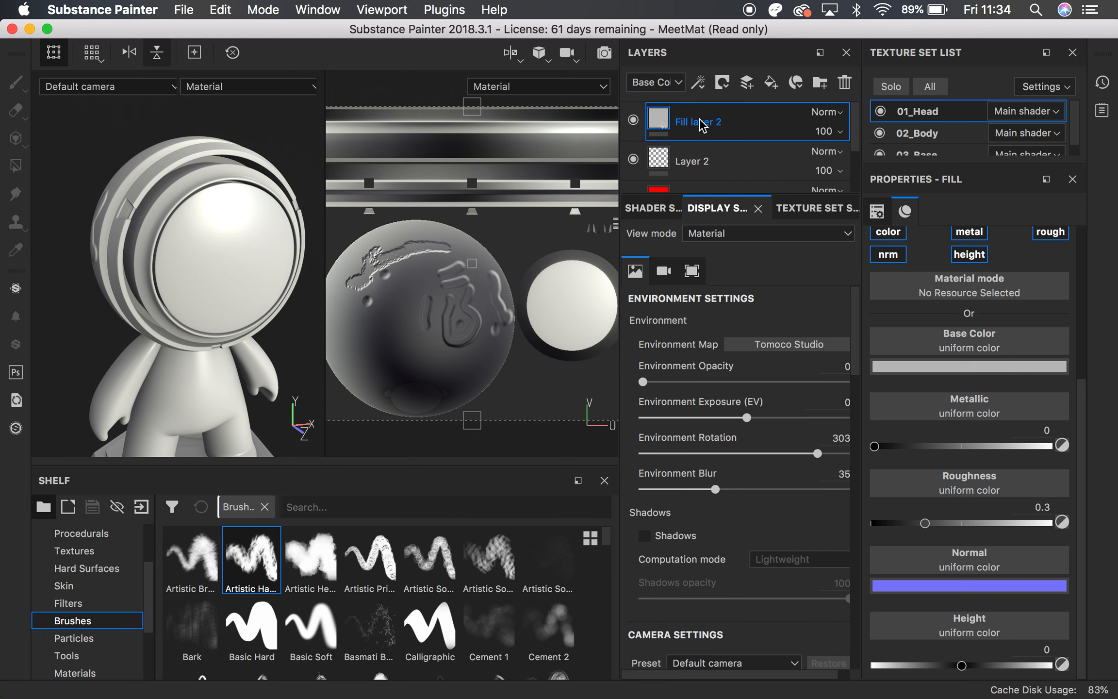
Set the new fill layer's base color to bright green, about R 0.060, G 1.000, B 0.000.
left_click_drag(1085, 451, 1072, 295)
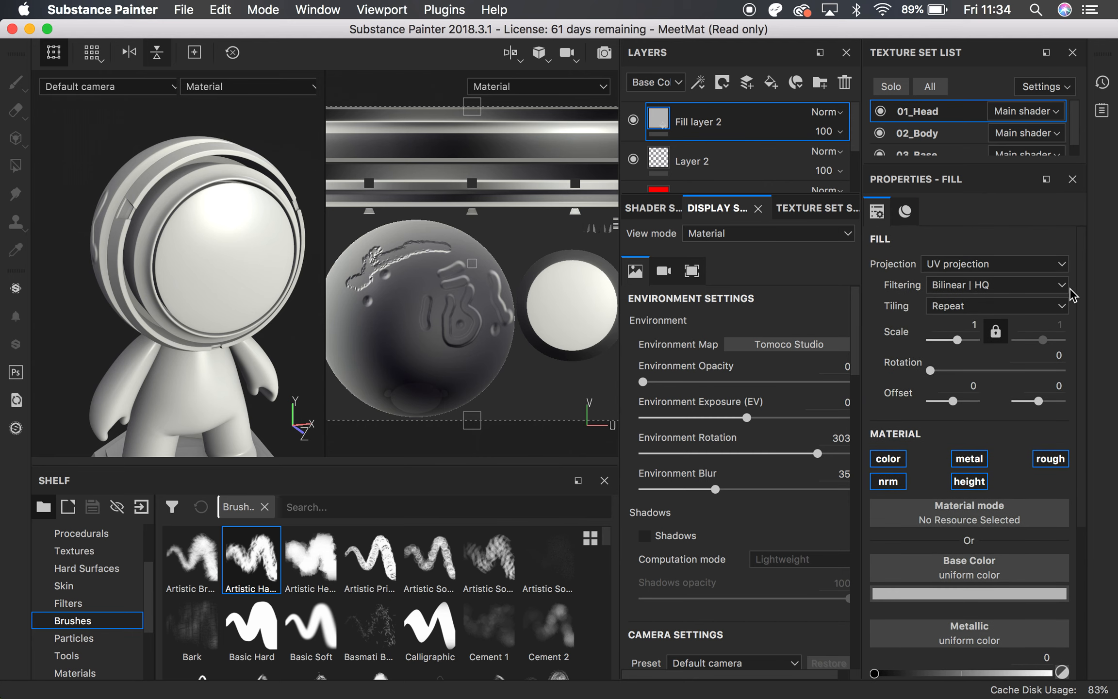
scroll(1072, 295, "down", 5)
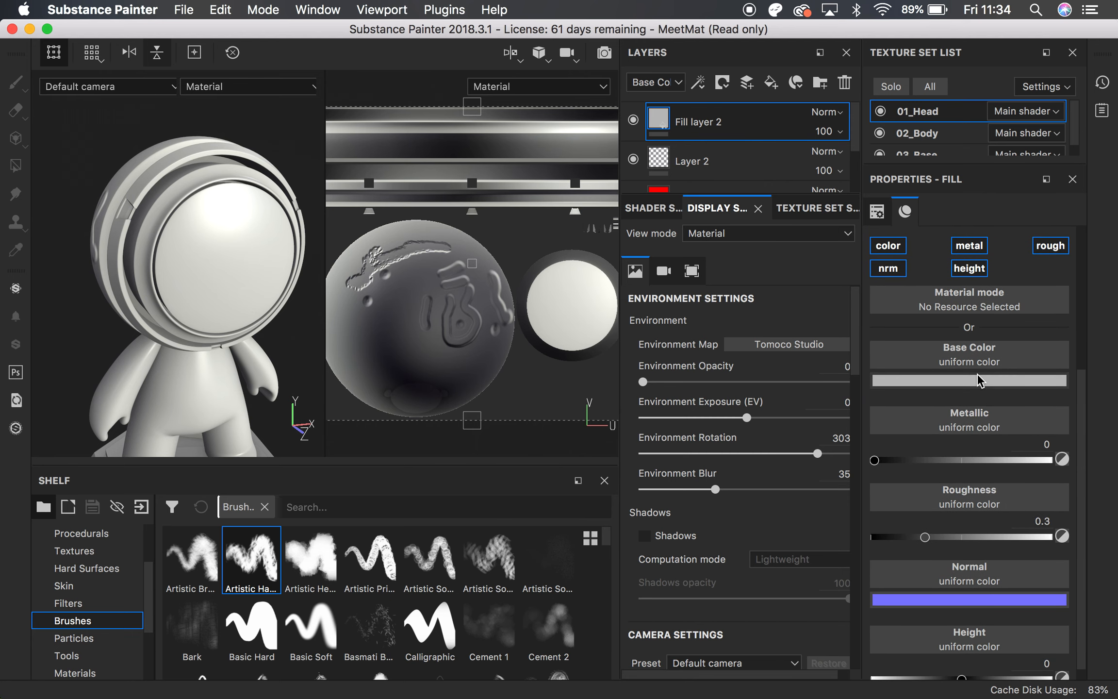
left_click(979, 379)
left_click_drag(990, 472, 983, 413)
left_click_drag(1021, 489, 1021, 512)
left_click(997, 412)
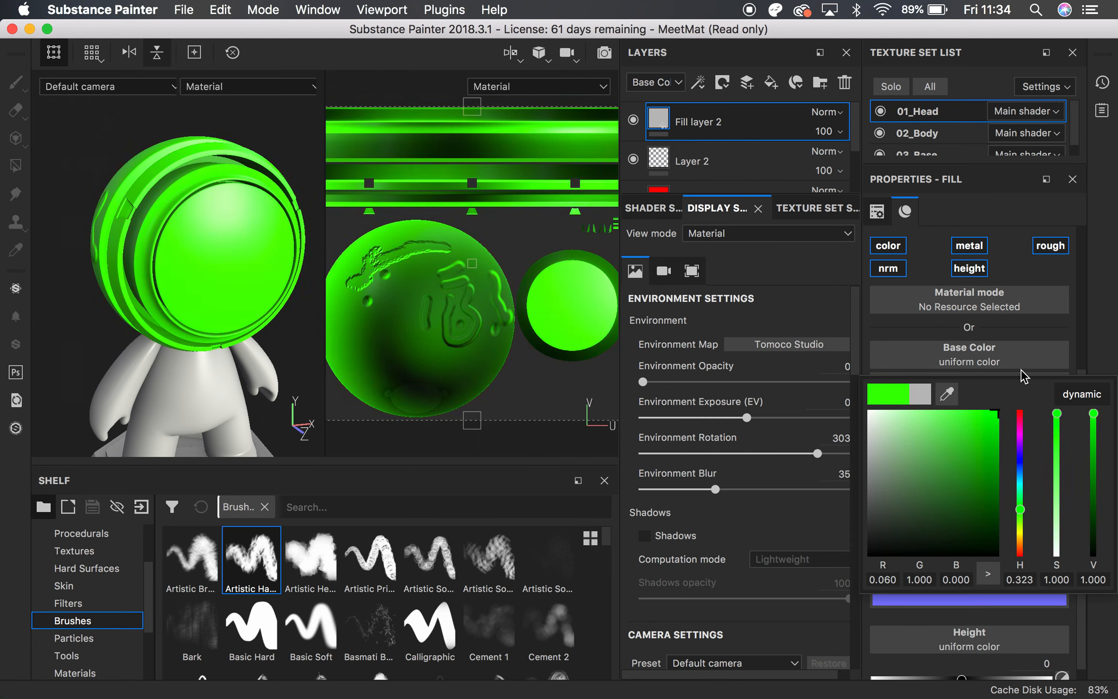
left_click(1103, 259)
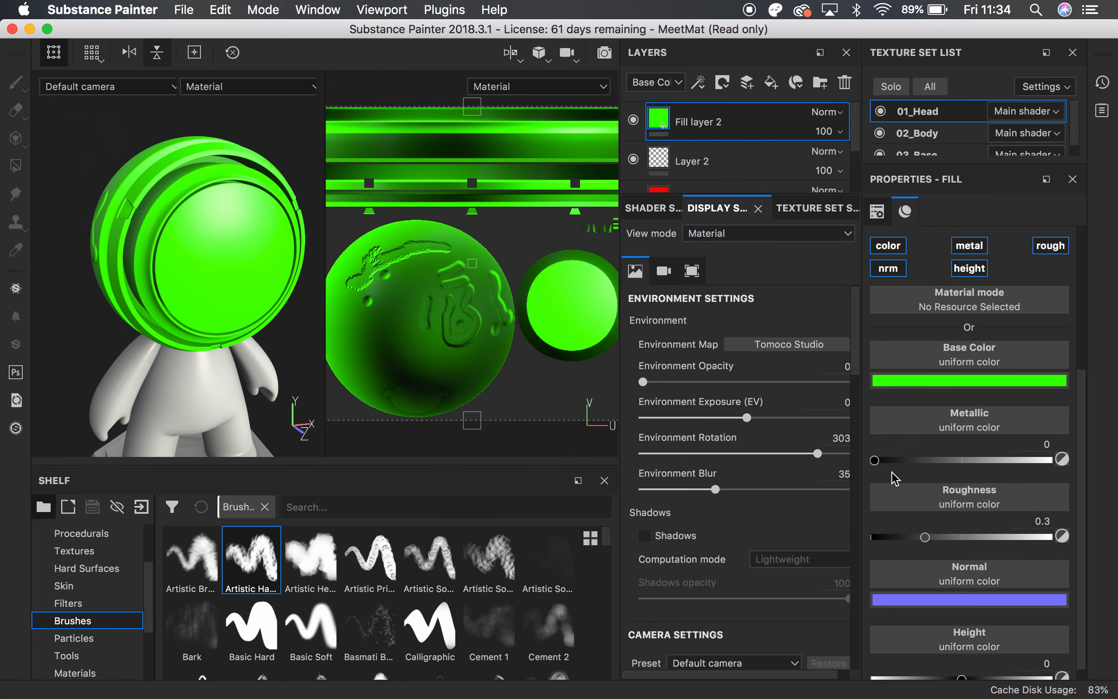
Set the green fill layer's metallic value to 1 and its roughness to 0.
left_click_drag(876, 462, 1117, 452)
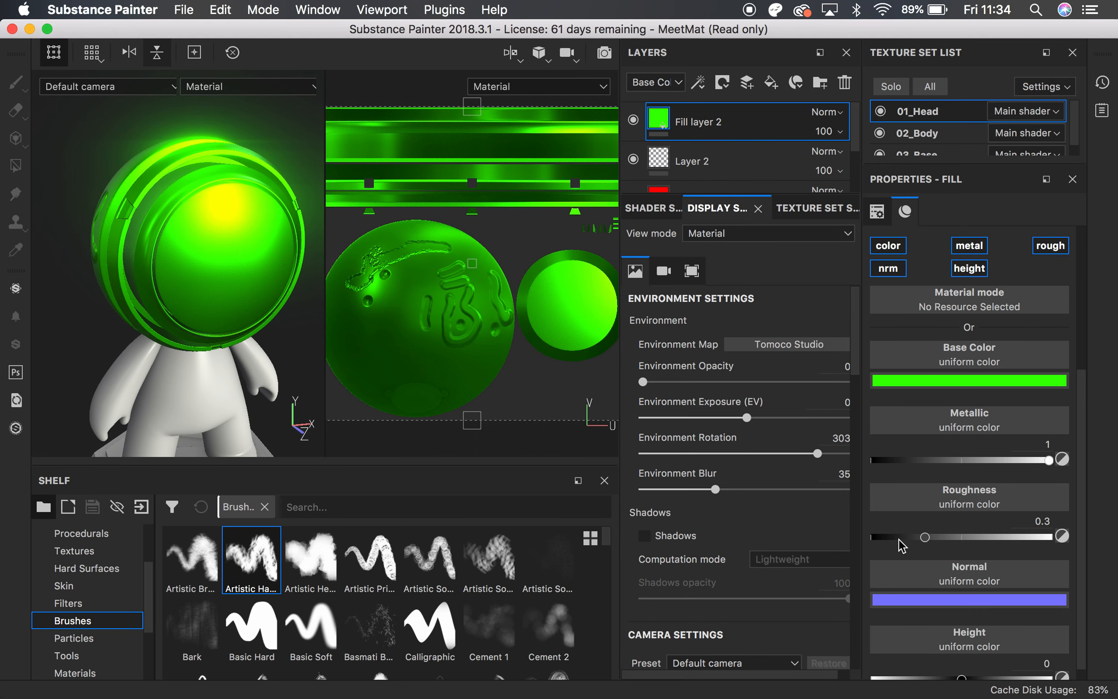
left_click_drag(927, 541, 838, 530)
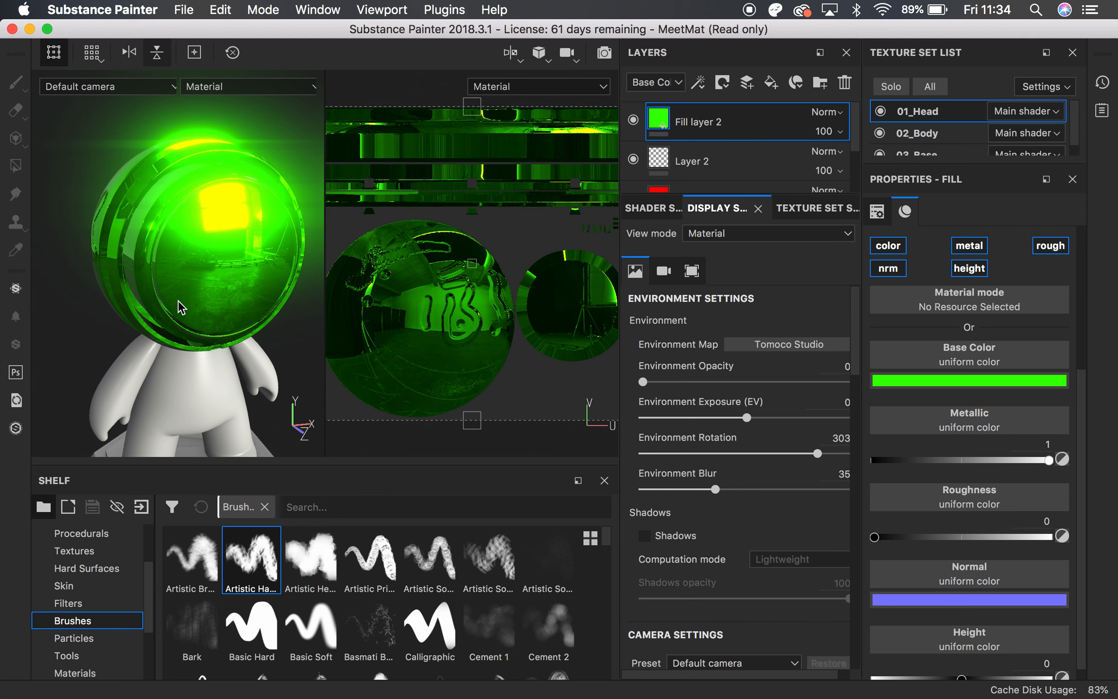
Add a black mask to the green fill layer.
right_click(688, 120)
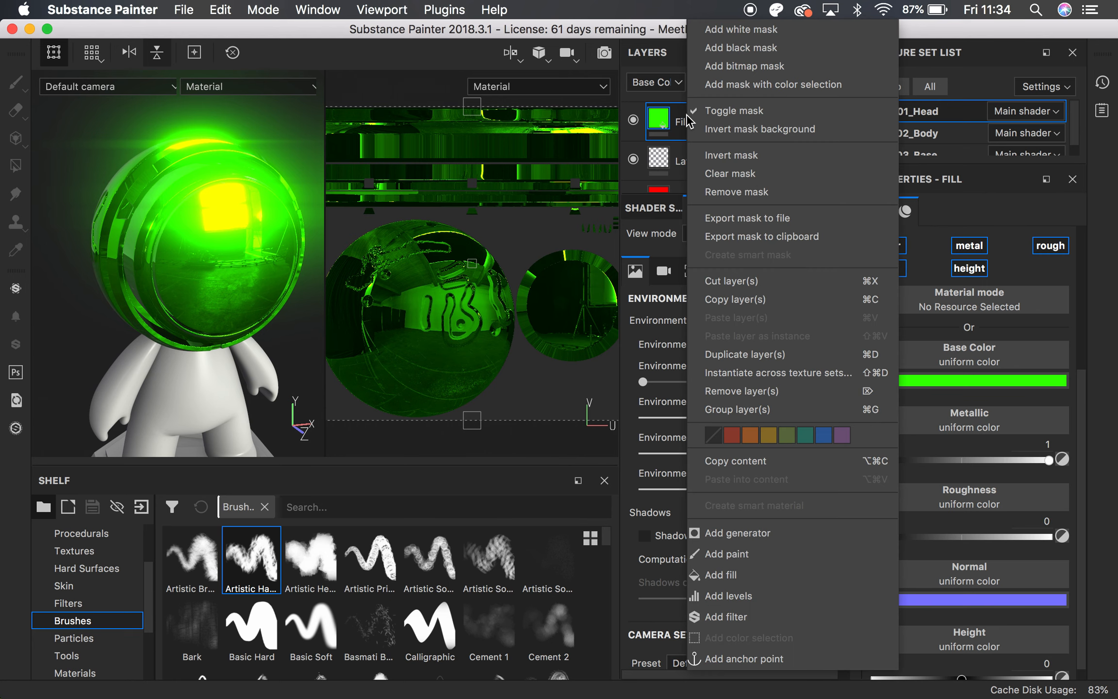
left_click(749, 47)
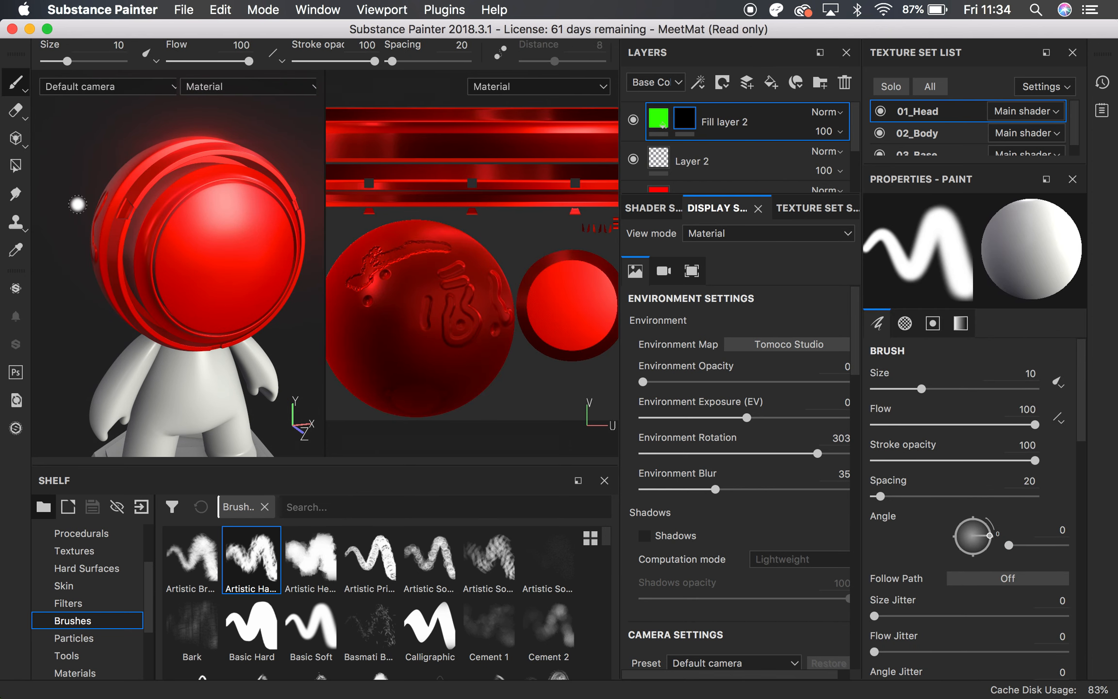
left_click_drag(202, 271, 297, 252, "alt")
middle_click_drag(218, 263, 194, 239, "alt")
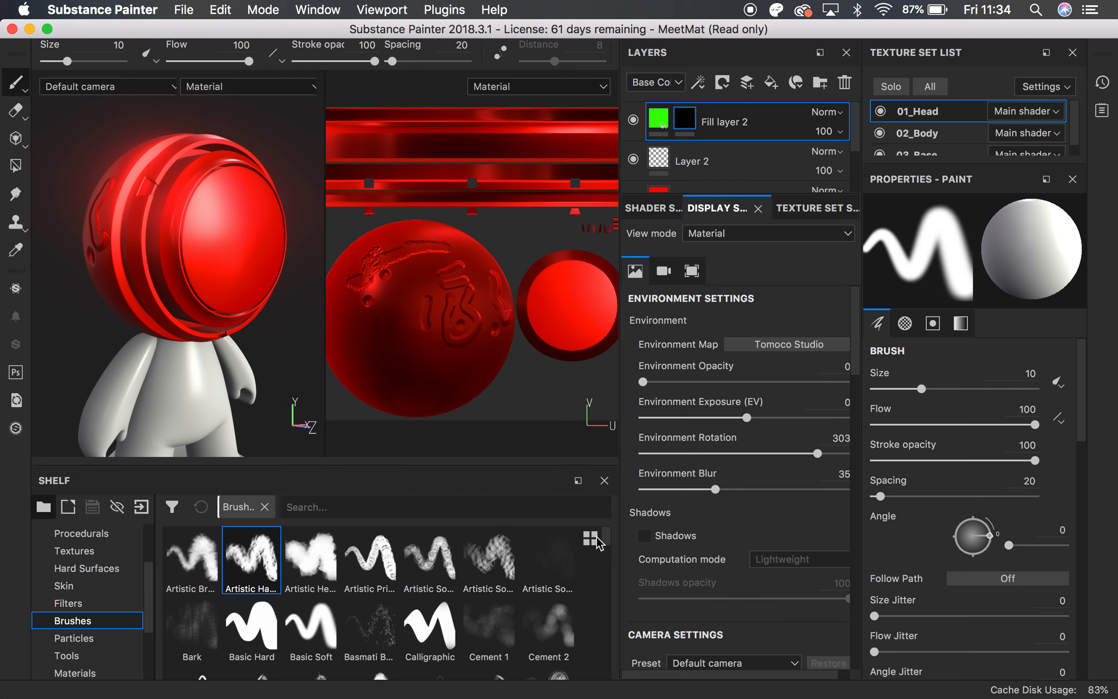
Choose the Crystal brush for painting on the green layer's mask and show the brush's grayscale setting.
scroll(606, 559, "down", 3)
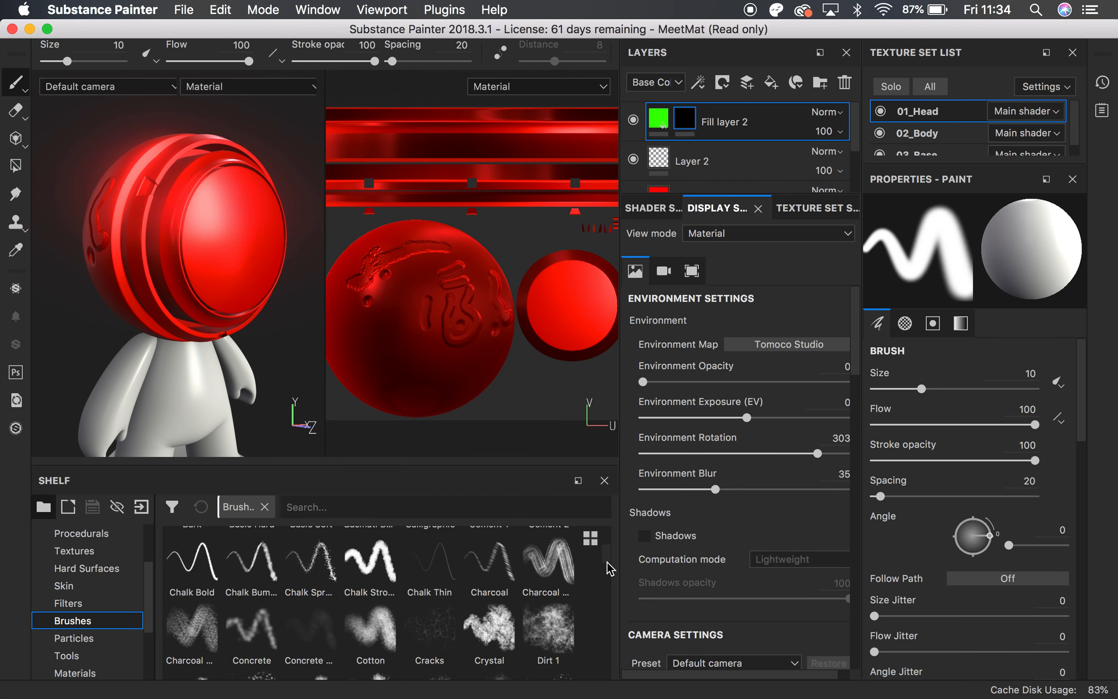
left_click(502, 633)
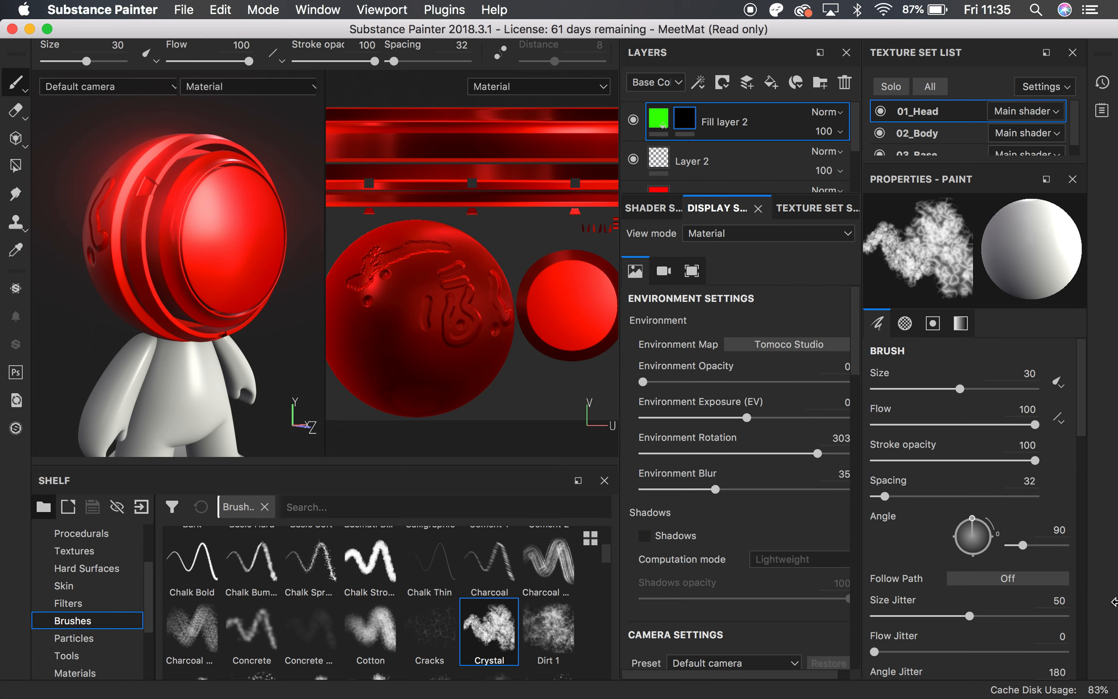
mouse_move(1078, 408)
left_mouse_down()
mouse_move(1106, 490)
mouse_move(1104, 607)
mouse_move(1102, 377)
mouse_move(1076, 333)
left_mouse_up()
left_click(658, 122)
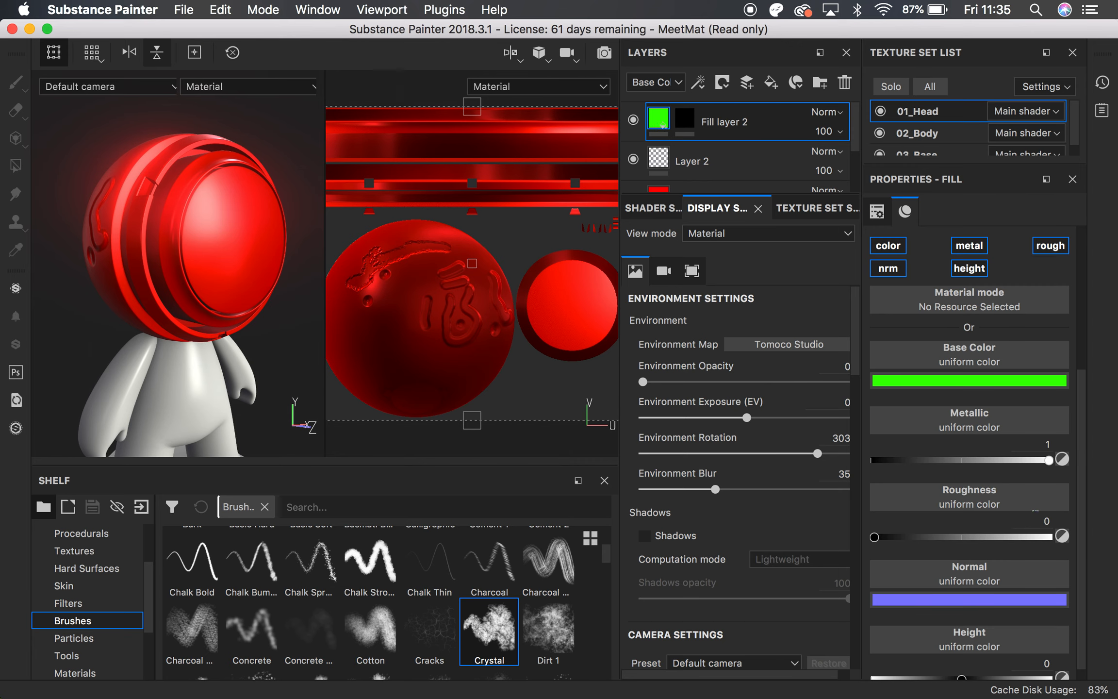
left_click(685, 120)
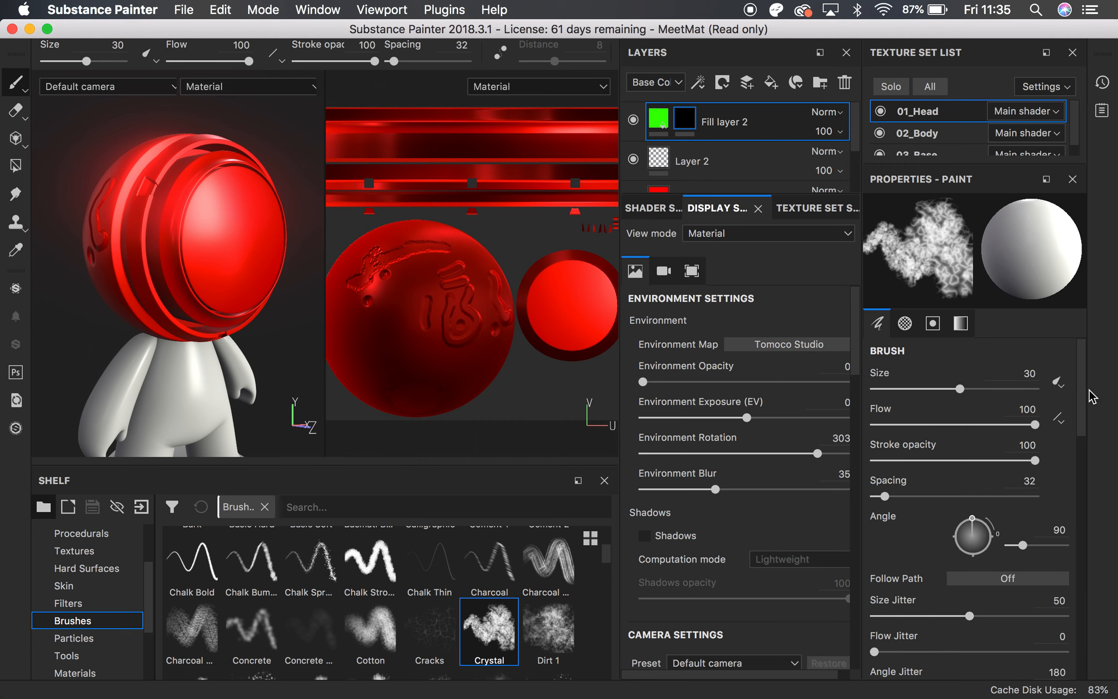
left_click(961, 322)
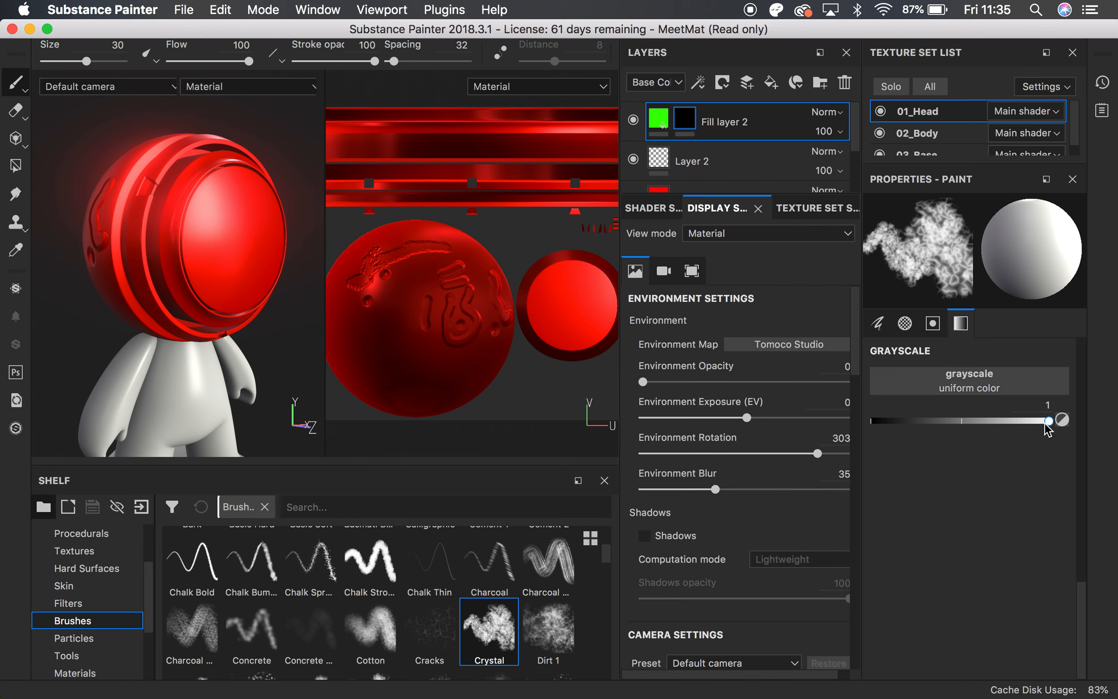
Paint Crystal strokes at grayscale 1 on the mask across the helmet's front, rim and side.
mouse_move(210, 209)
left_mouse_down()
mouse_move(207, 286)
mouse_move(242, 291)
mouse_move(250, 315)
mouse_move(204, 327)
mouse_move(126, 273)
mouse_move(115, 233)
mouse_move(124, 180)
mouse_move(105, 164)
left_mouse_up()
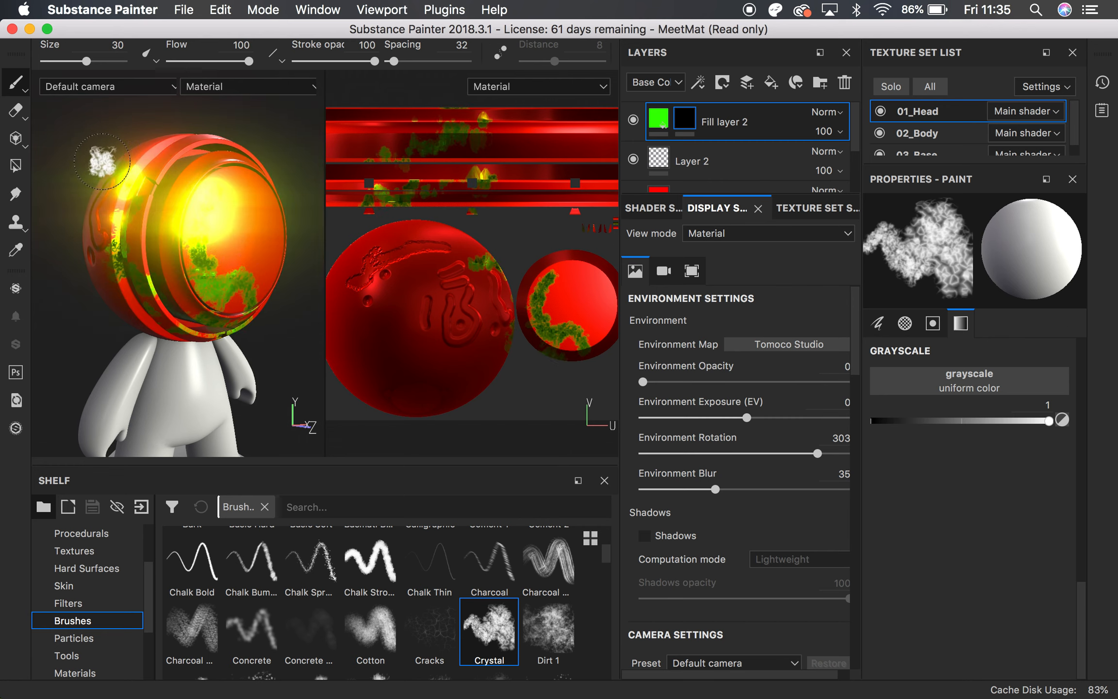
mouse_move(197, 257)
left_mouse_down("alt")
mouse_move(350, 275)
mouse_move(305, 314)
mouse_move(284, 299)
left_mouse_up("alt")
left_click_drag(162, 225, 218, 172, "alt+super")
mouse_move(129, 219)
left_mouse_down()
mouse_move(108, 252)
mouse_move(129, 266)
mouse_move(150, 226)
left_mouse_up()
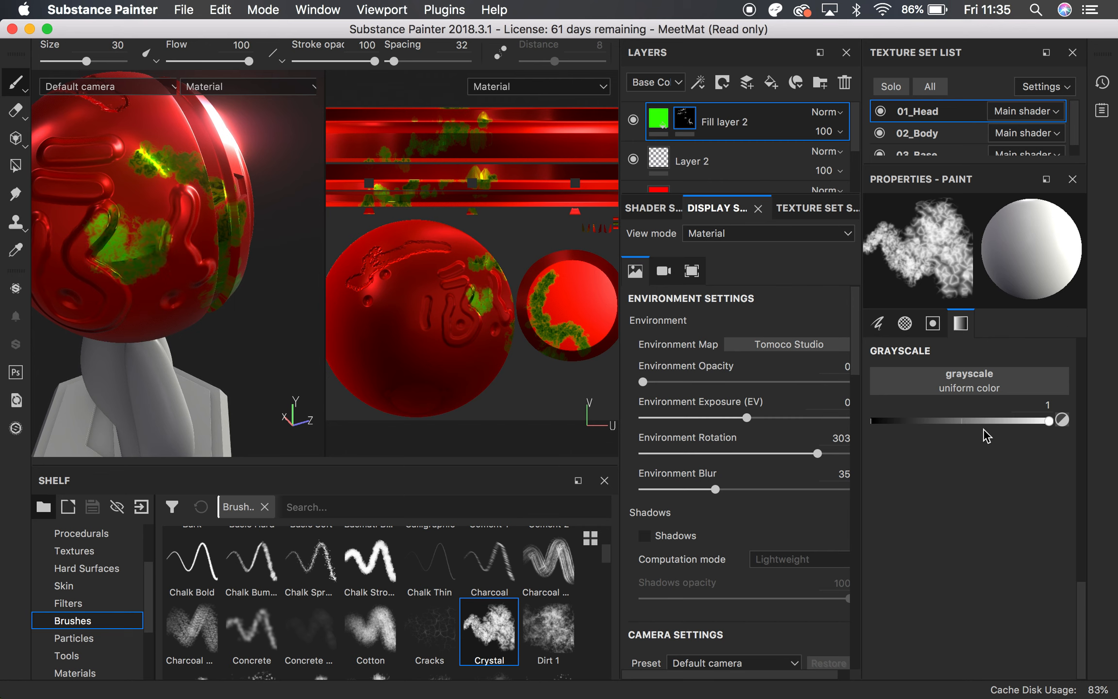
Set the brush grayscale to about 0.5072 and paint a semi-transparent stroke over the raised symbol on the helmet's side.
left_click(964, 420)
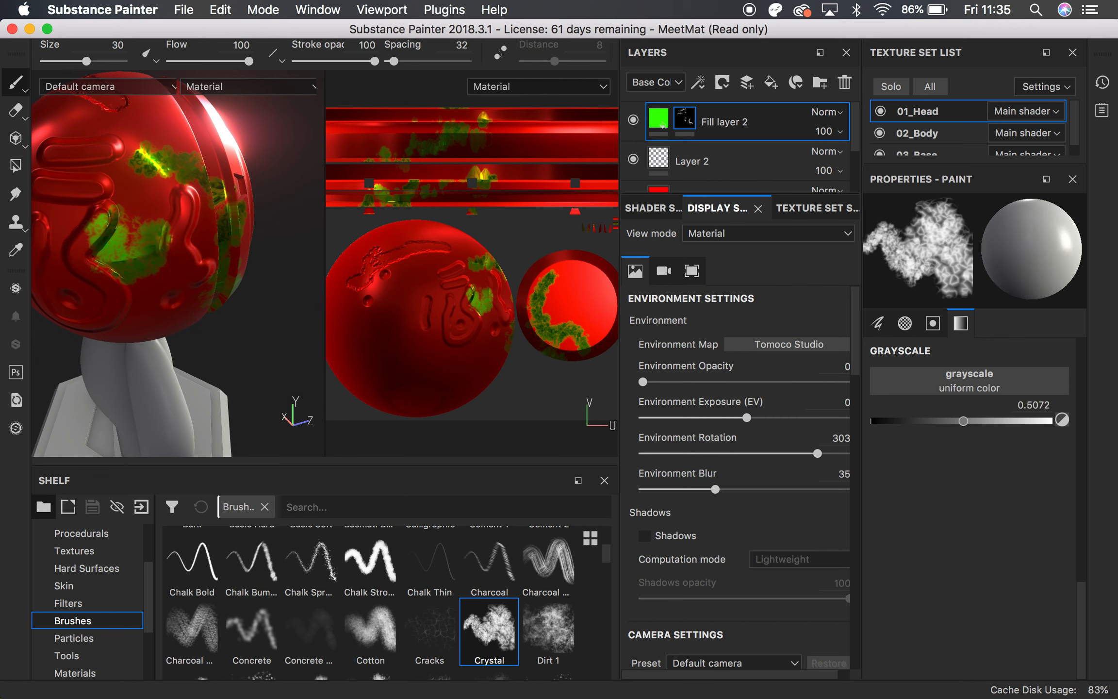
left_click_drag(208, 271, 220, 290, "alt")
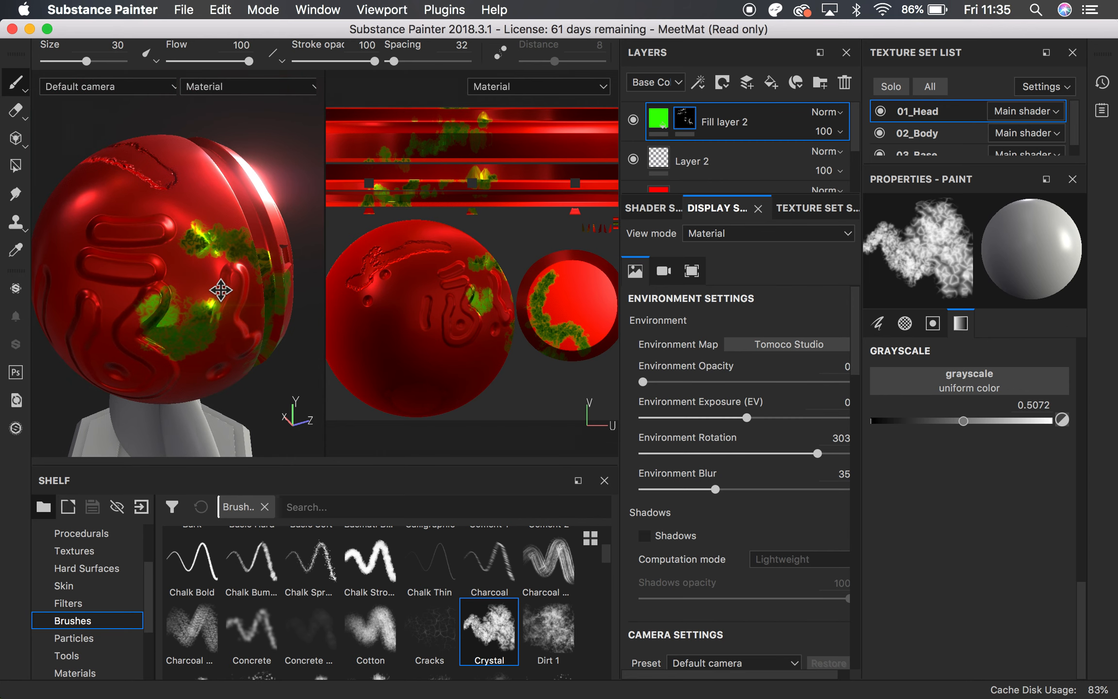
left_click_drag(128, 209, 88, 273)
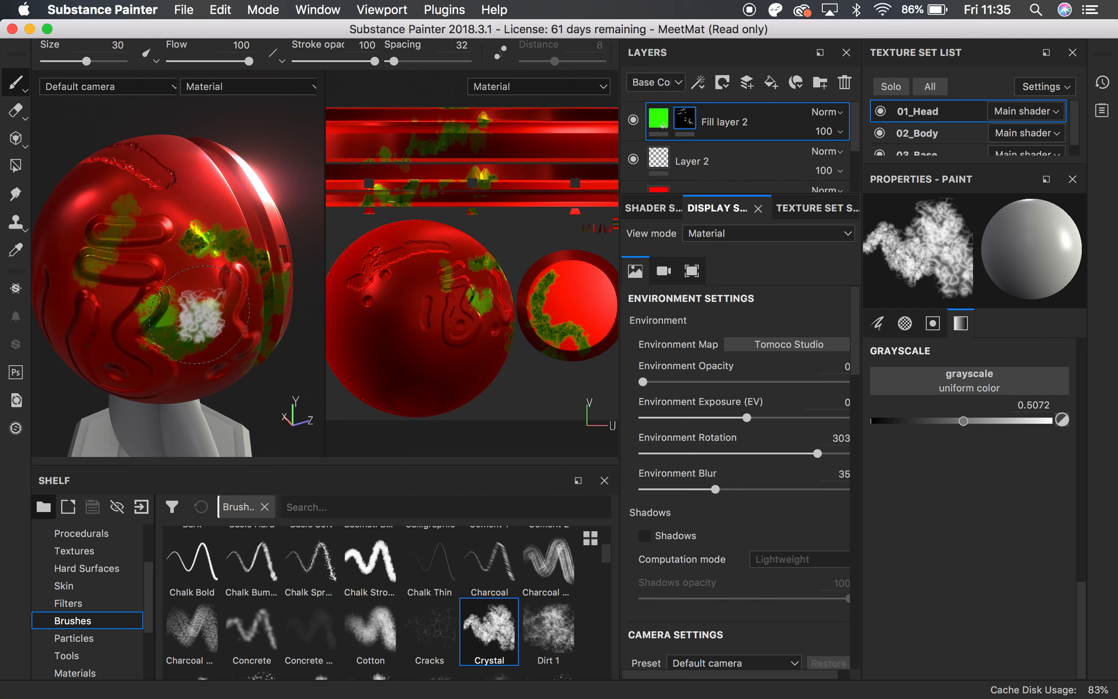
Set the brush grayscale to about 0.2319 and paint a fainter patch on the bare surface beside the raised symbol.
left_click_drag(956, 426, 917, 425)
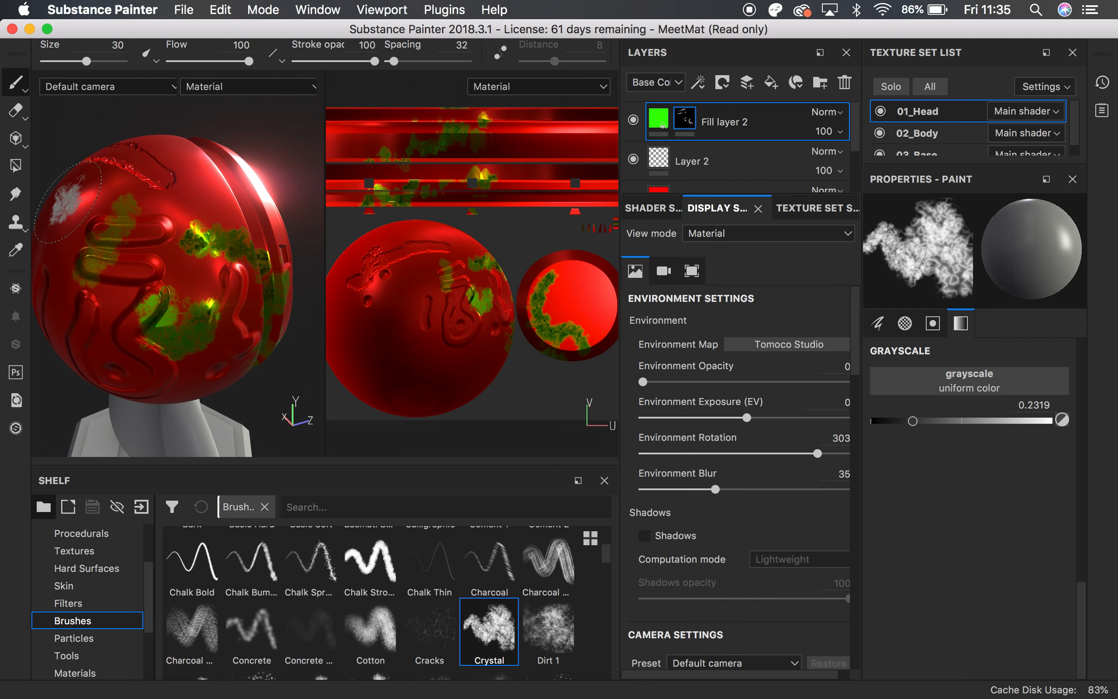
left_click_drag(59, 249, 257, 257, "alt")
left_click_drag(87, 274, 279, 257, "alt")
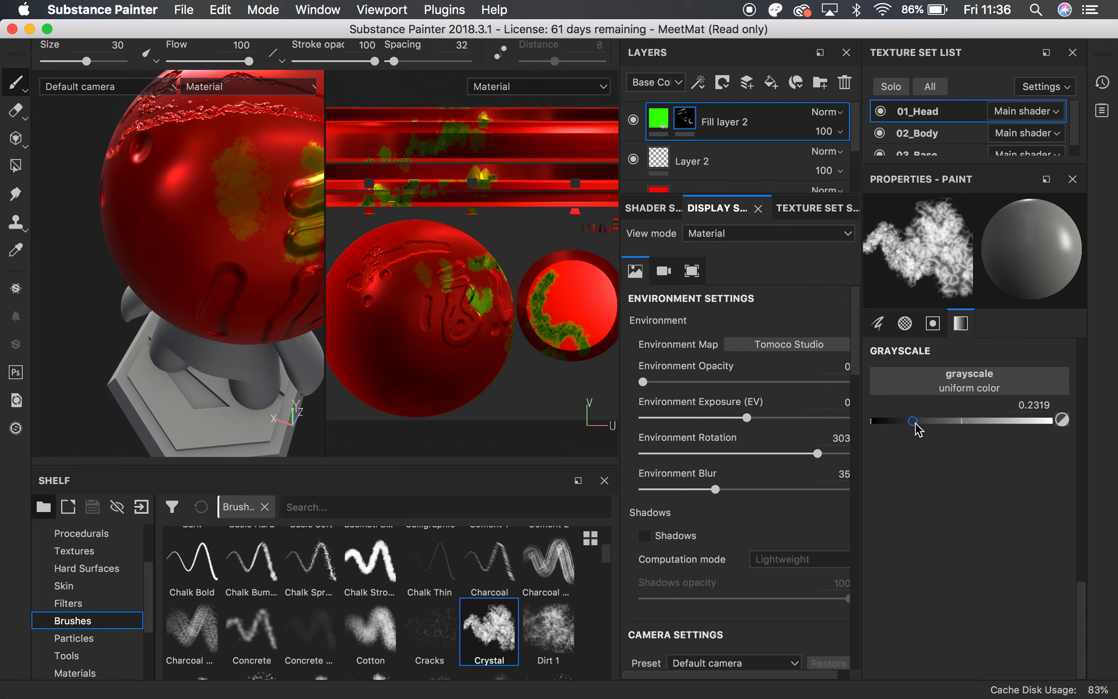
Erase part of the green patches on the helmet's side with the Basic Hard brush at grayscale 0.
left_click_drag(915, 424, 835, 424)
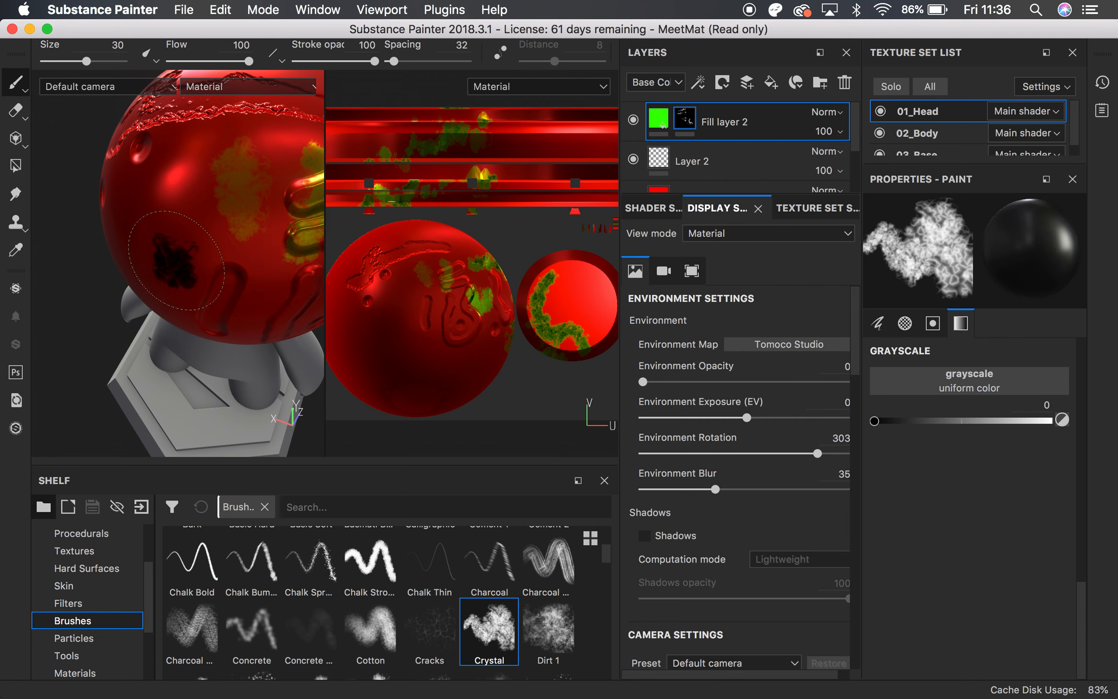
mouse_move(228, 214)
left_mouse_down("alt")
mouse_move(164, 213)
mouse_move(158, 194)
left_mouse_up("alt")
middle_click_drag(159, 193, 86, 187, "alt")
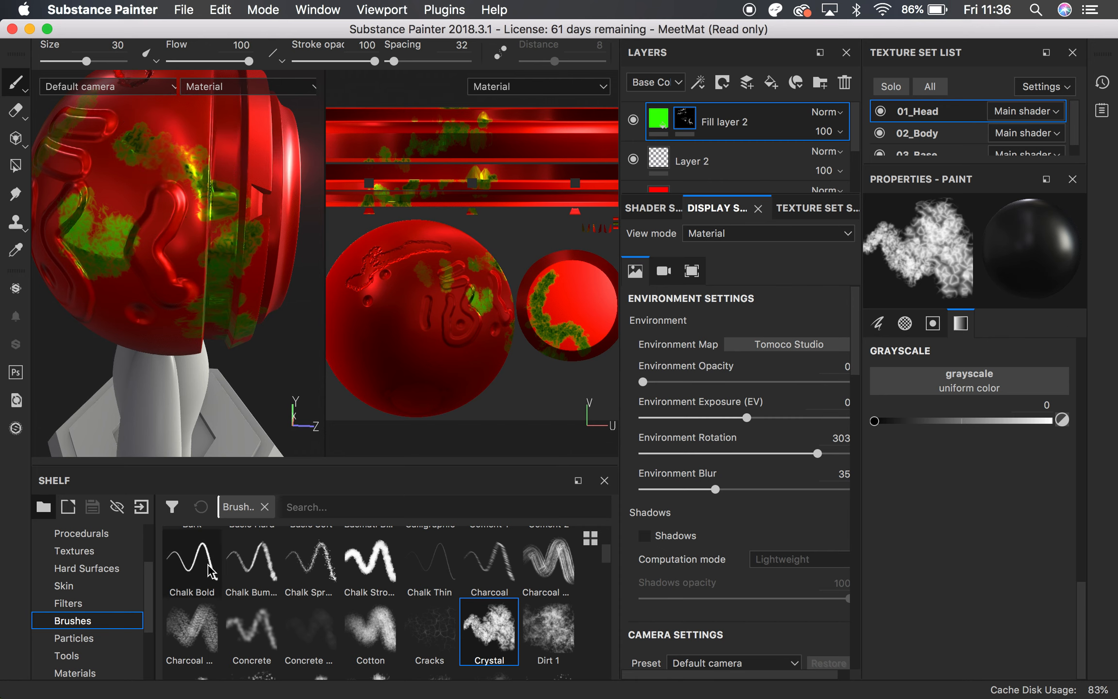
scroll(202, 570, "down", 15)
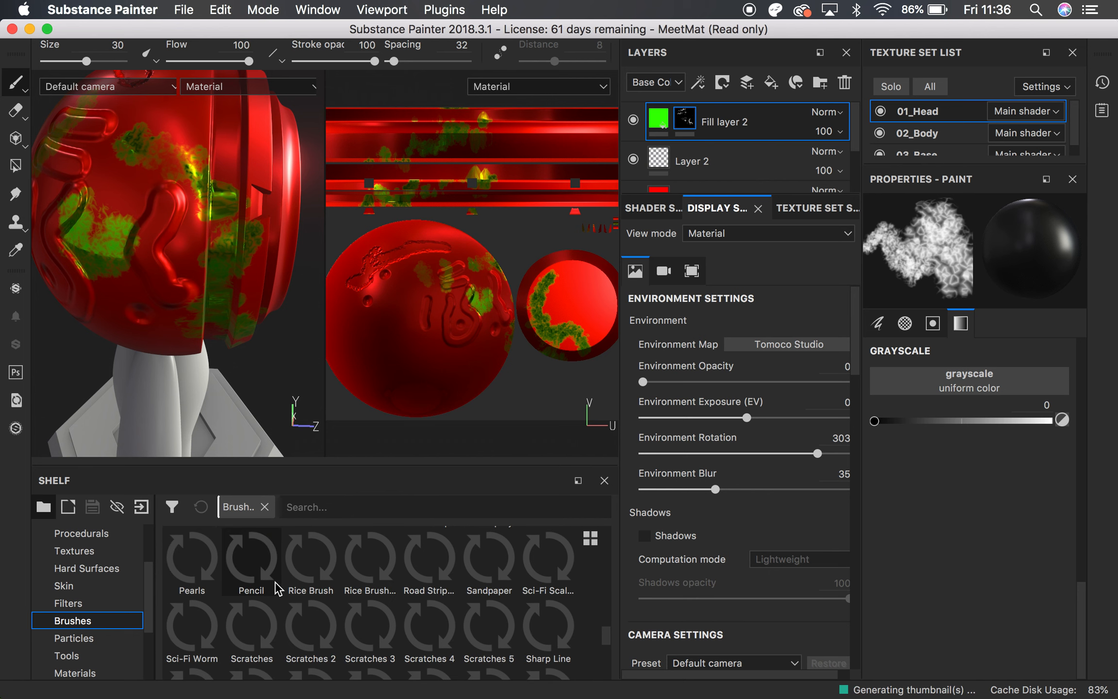
left_click_drag(603, 677, 604, 539)
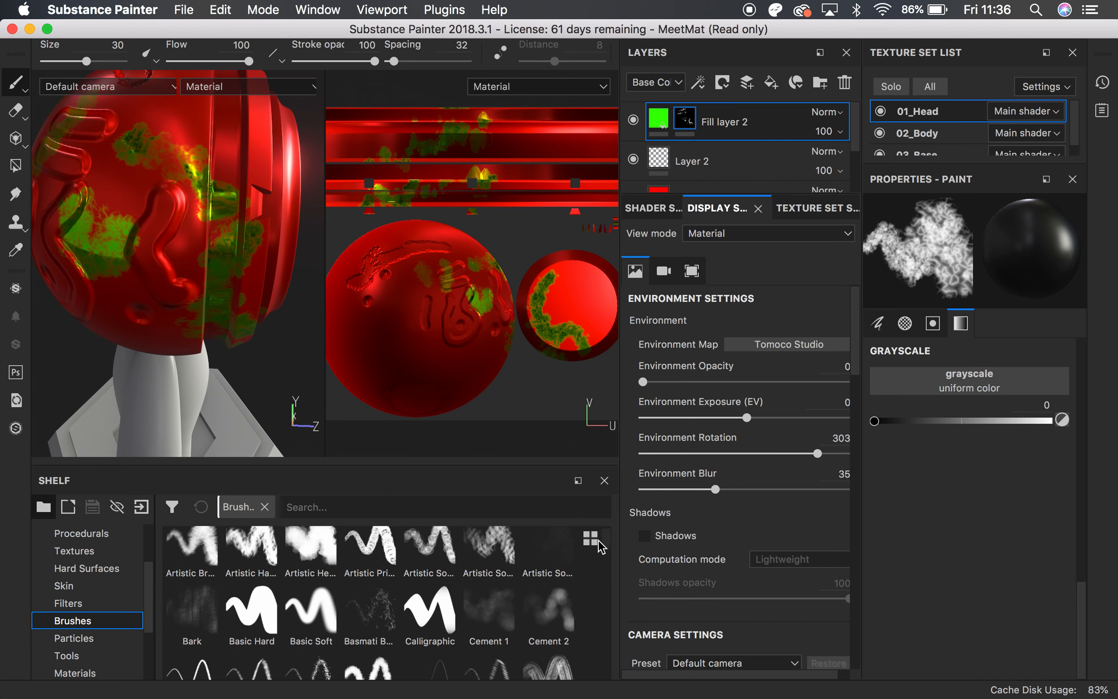
left_click(251, 626)
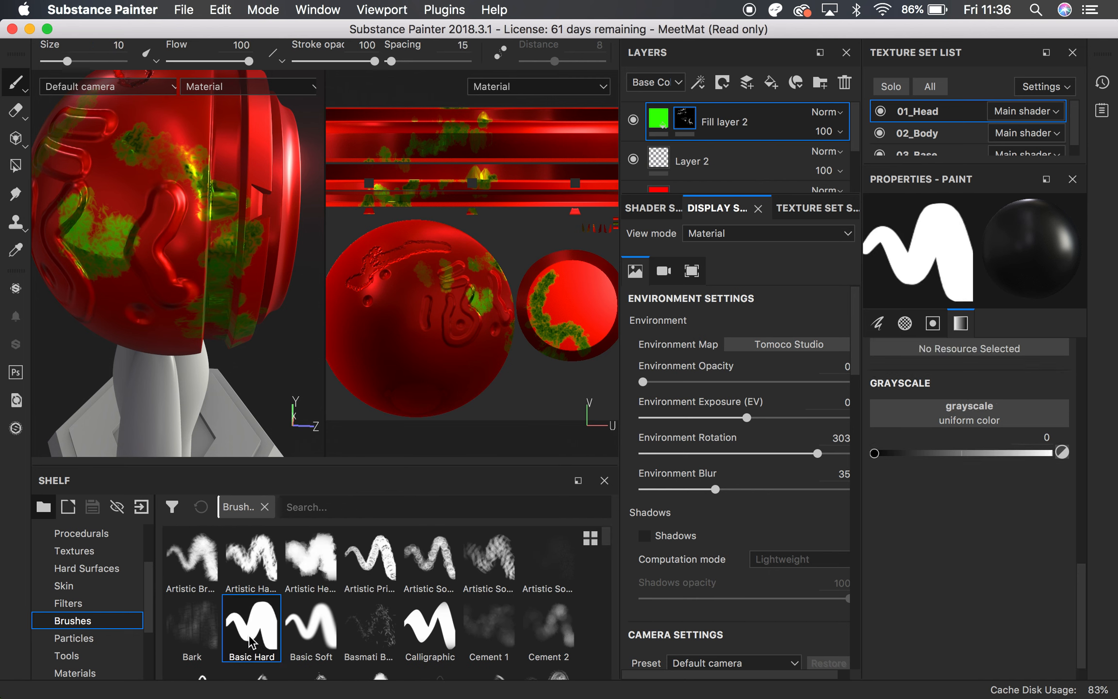
mouse_move(196, 127)
left_mouse_down()
mouse_move(189, 156)
mouse_move(123, 238)
mouse_move(124, 148)
mouse_move(153, 182)
mouse_move(60, 229)
left_mouse_up()
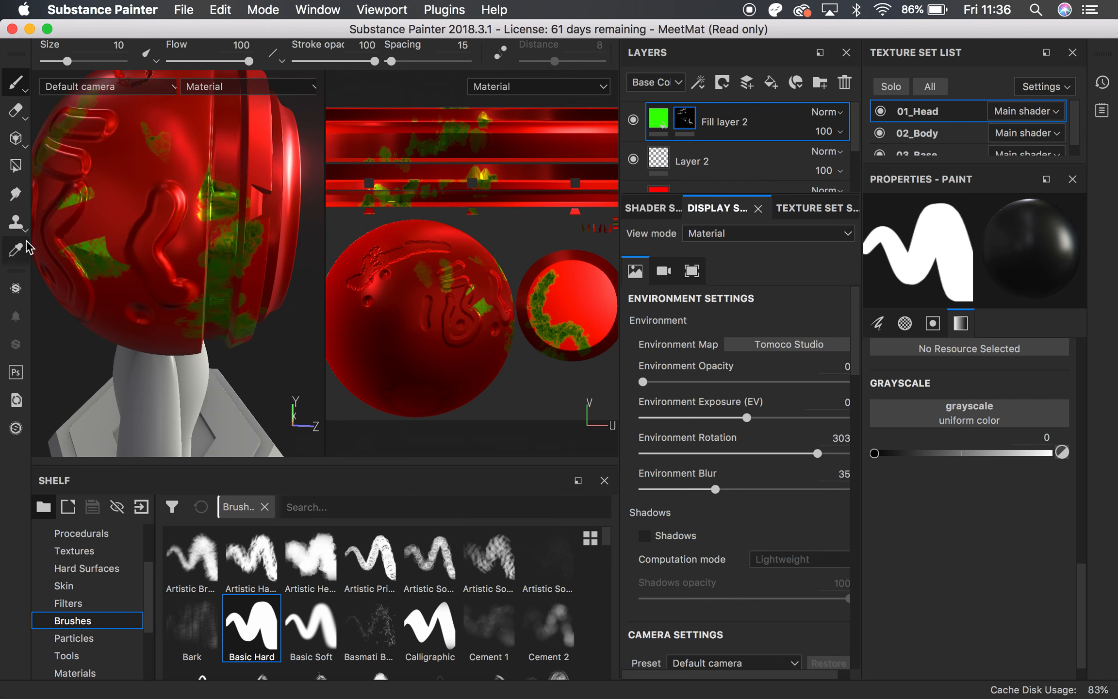
Paint a solid stroke on the helmet's side at grayscale 1 and erase through its middle at grayscale 0.
left_click_drag(874, 453, 1049, 453)
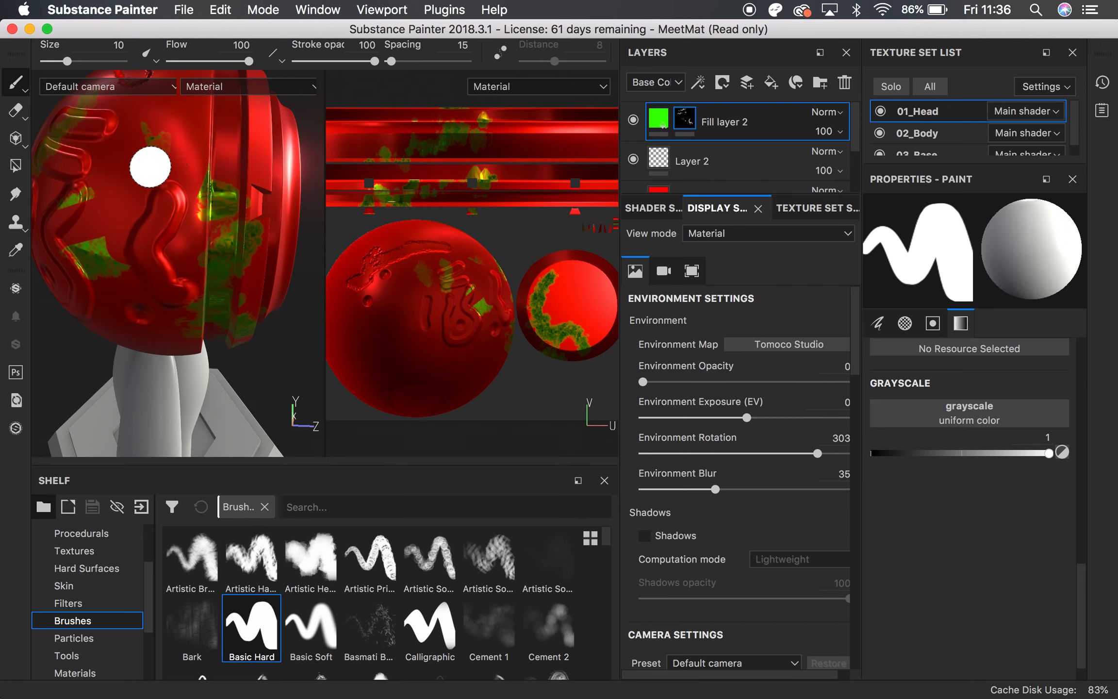
left_click_drag(129, 168, 157, 262)
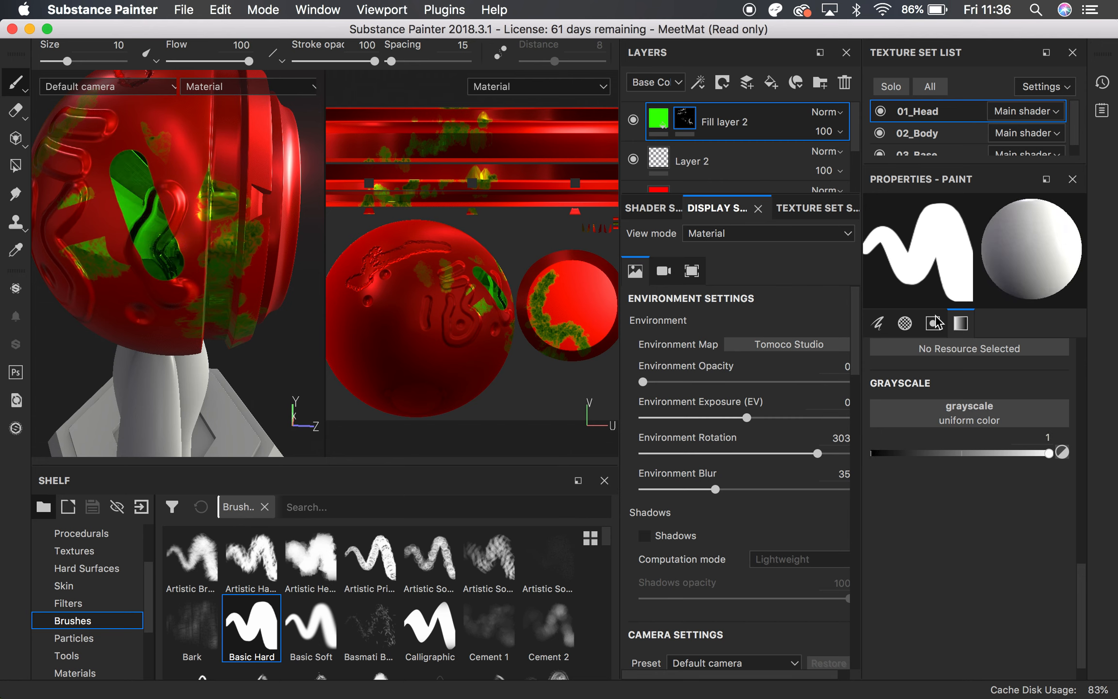
left_click(863, 454)
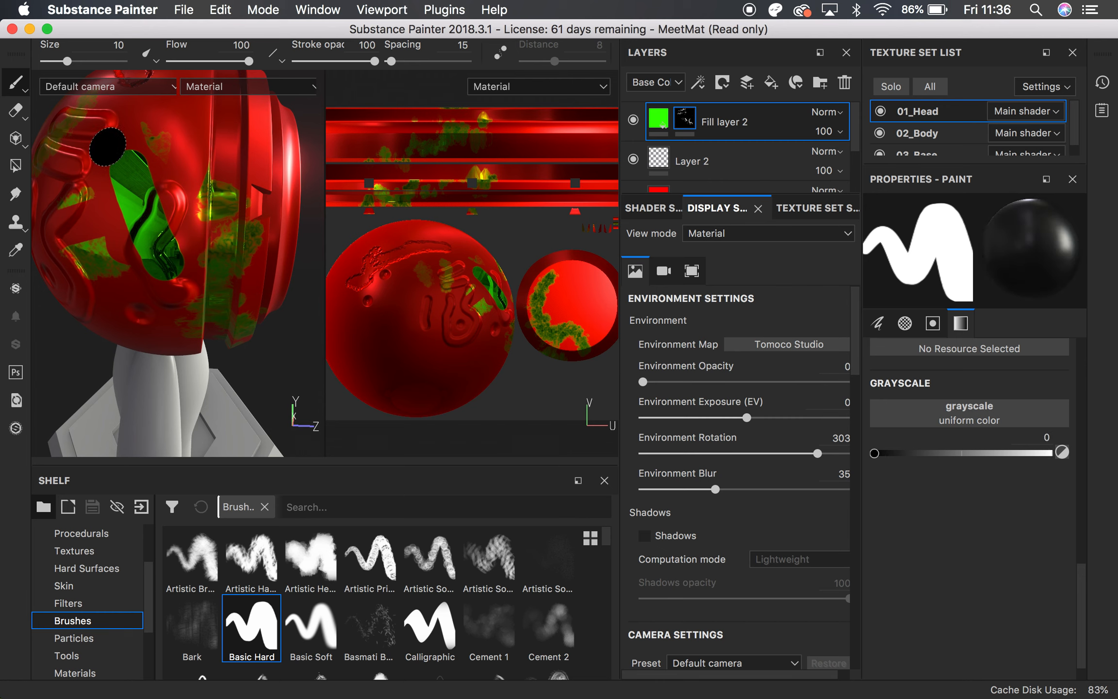
left_click_drag(161, 214, 49, 266)
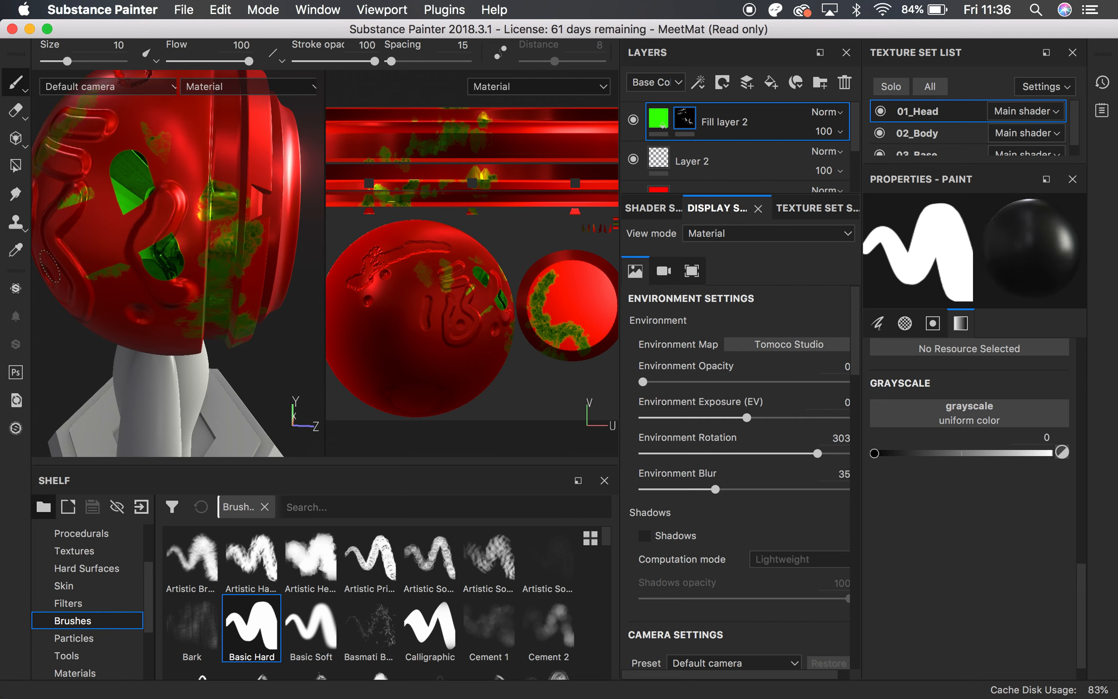
Adjust the green fill layer's material to Metallic 0.6039, Height 0.2464 and a darker green base color.
left_click(659, 123)
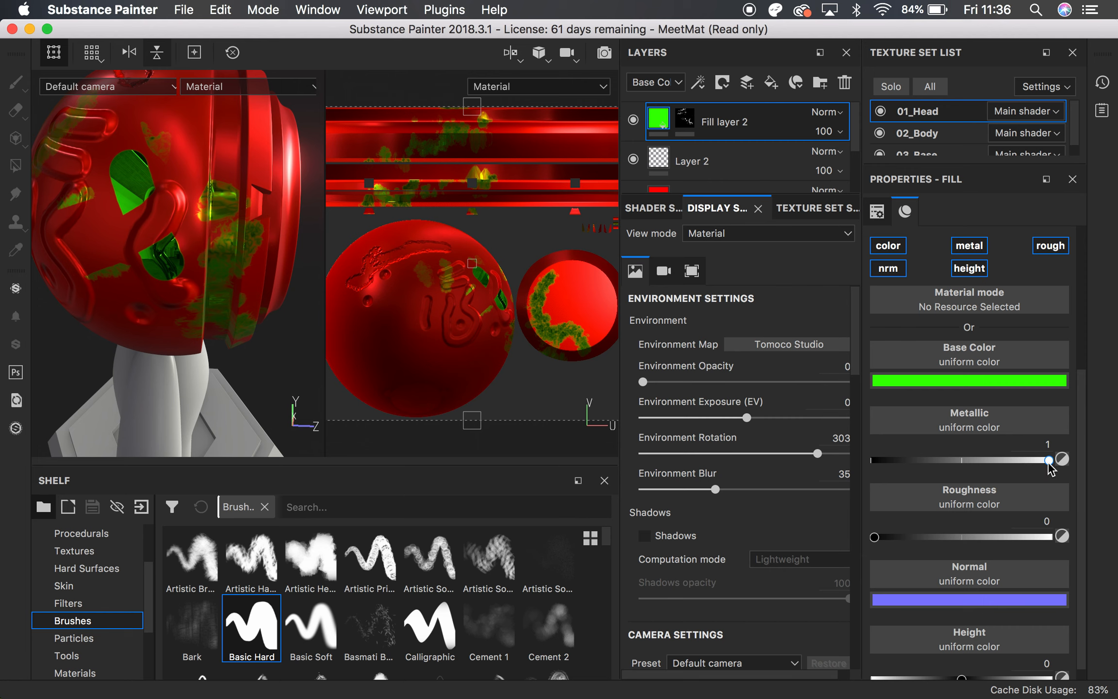
left_click_drag(1048, 461, 981, 466)
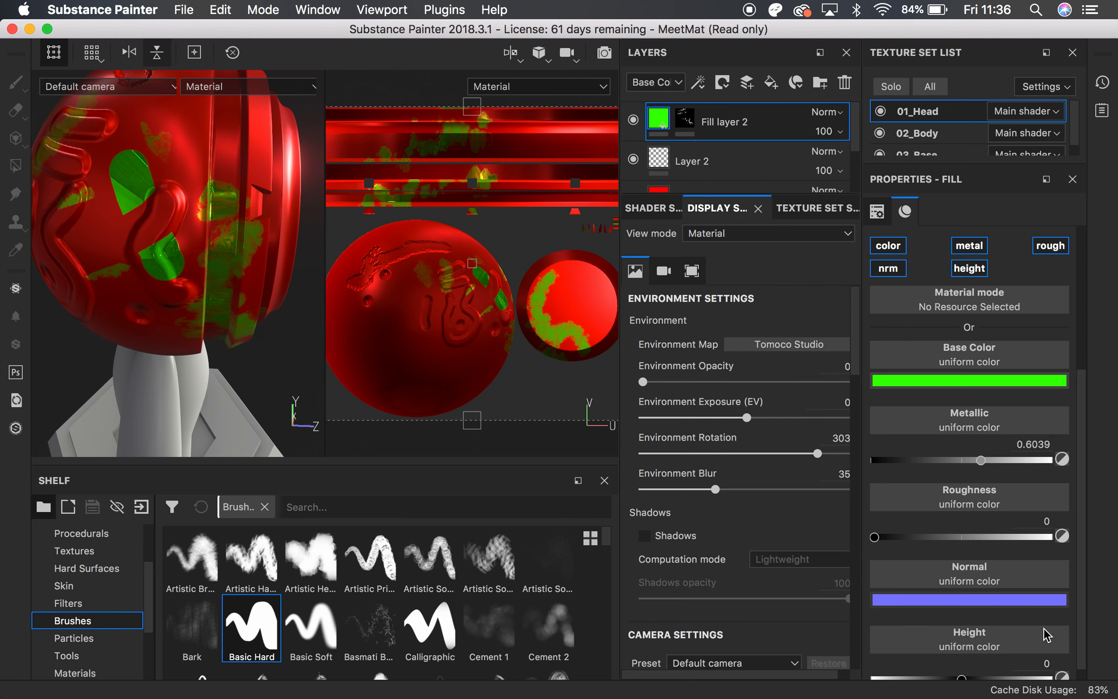
left_click_drag(968, 681, 984, 680)
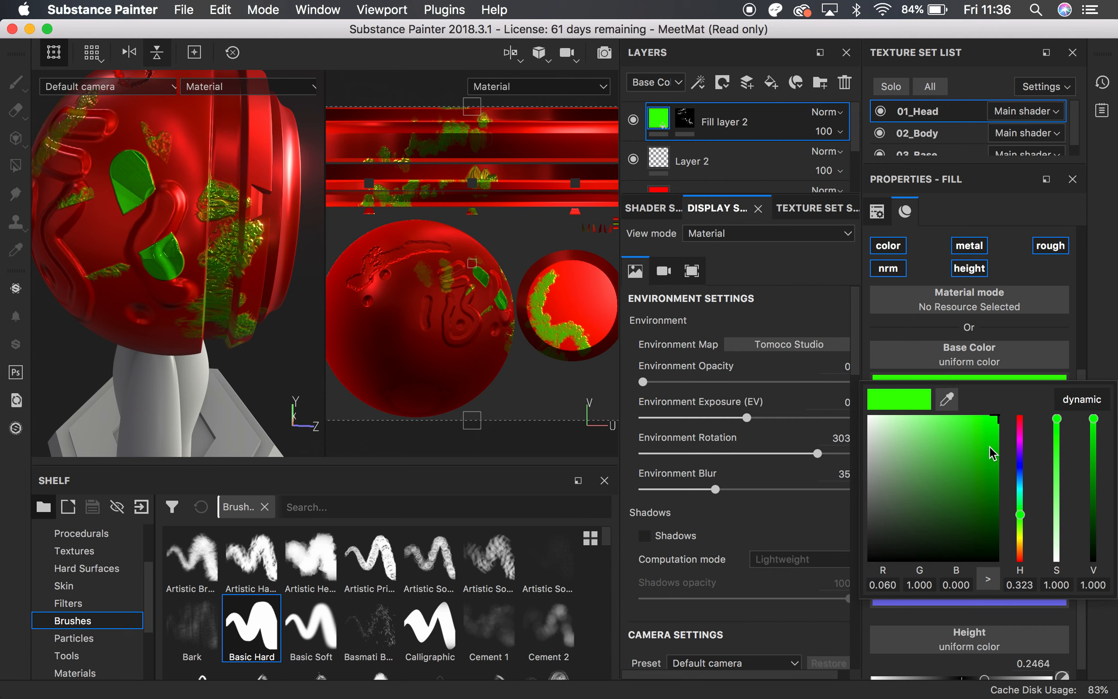
left_click_drag(993, 451, 1007, 473)
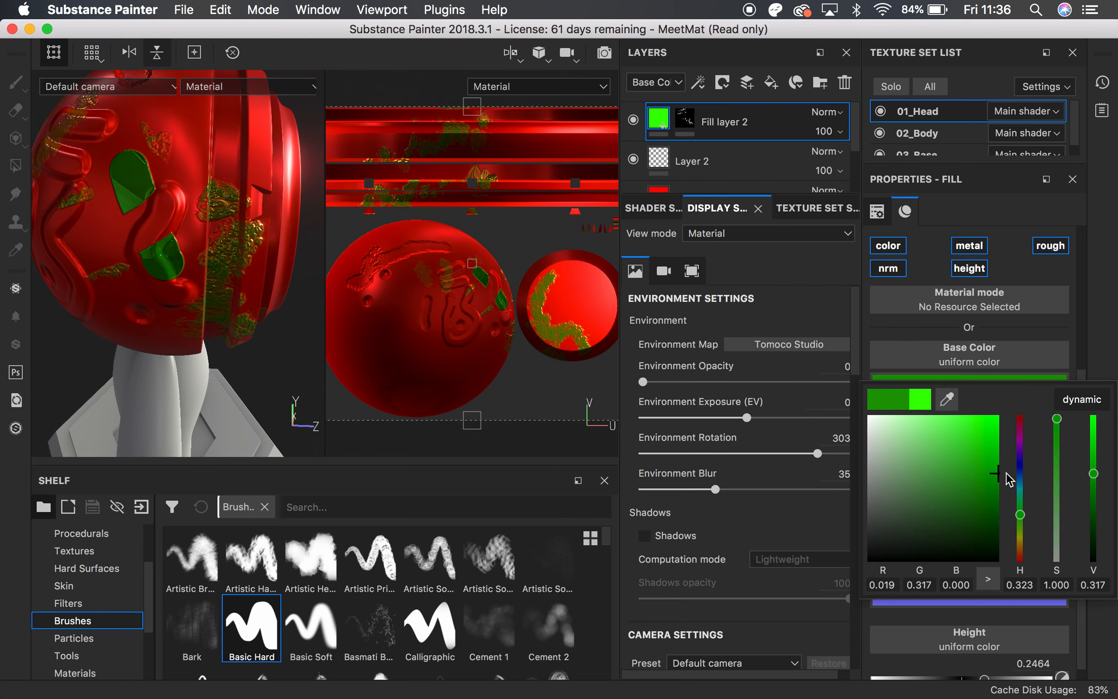
left_click_drag(328, 209, 147, 239, "alt")
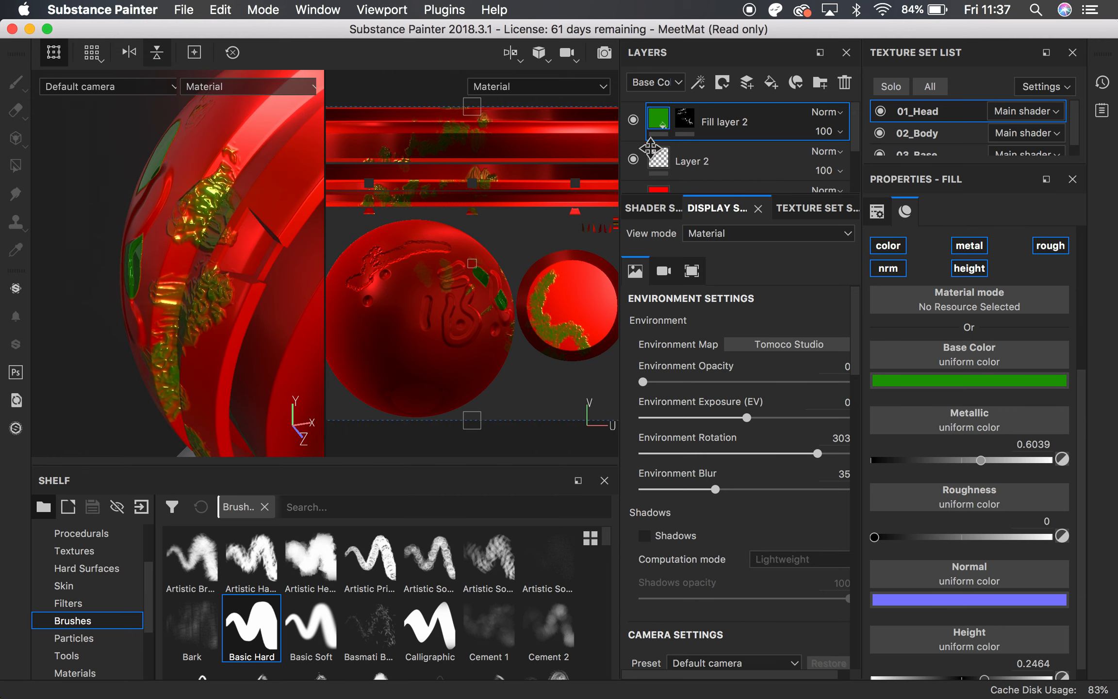
Add a paint layer above the green fill layer and choose the Crystal brush for it.
left_click(752, 90)
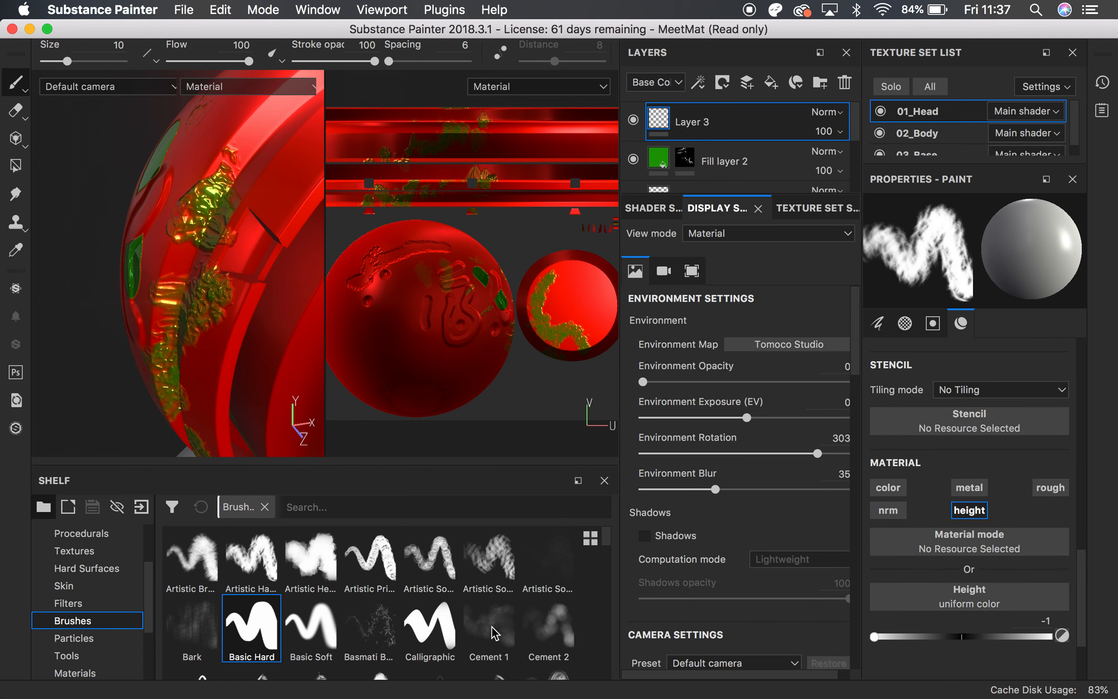
scroll(607, 553, "down", 3)
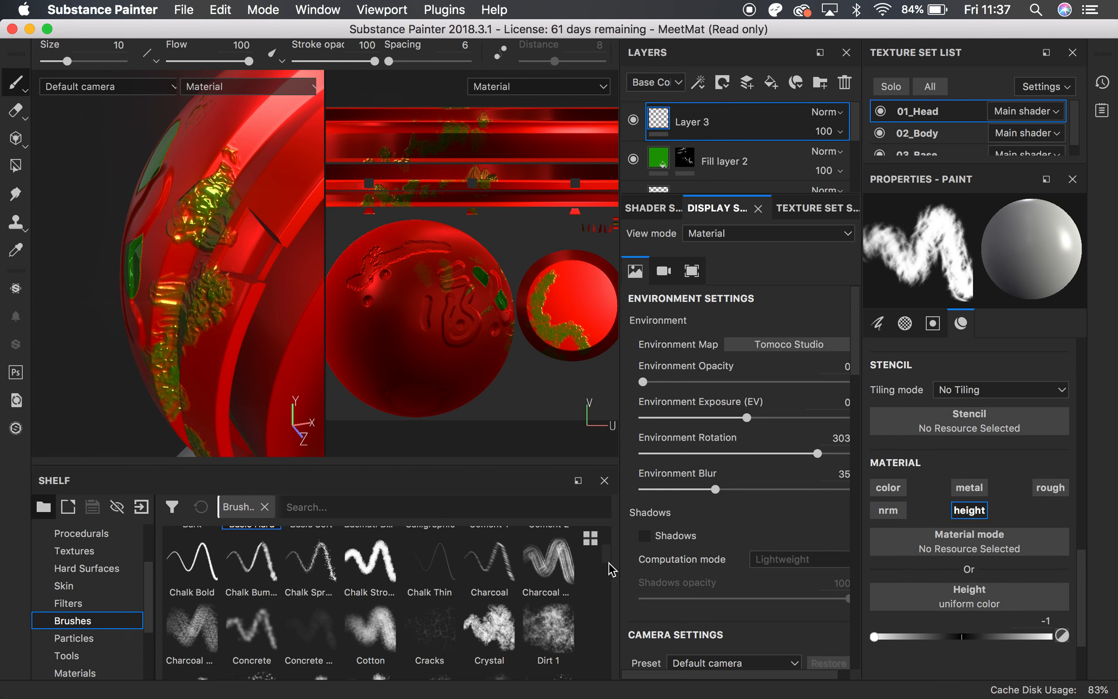
left_click(497, 626)
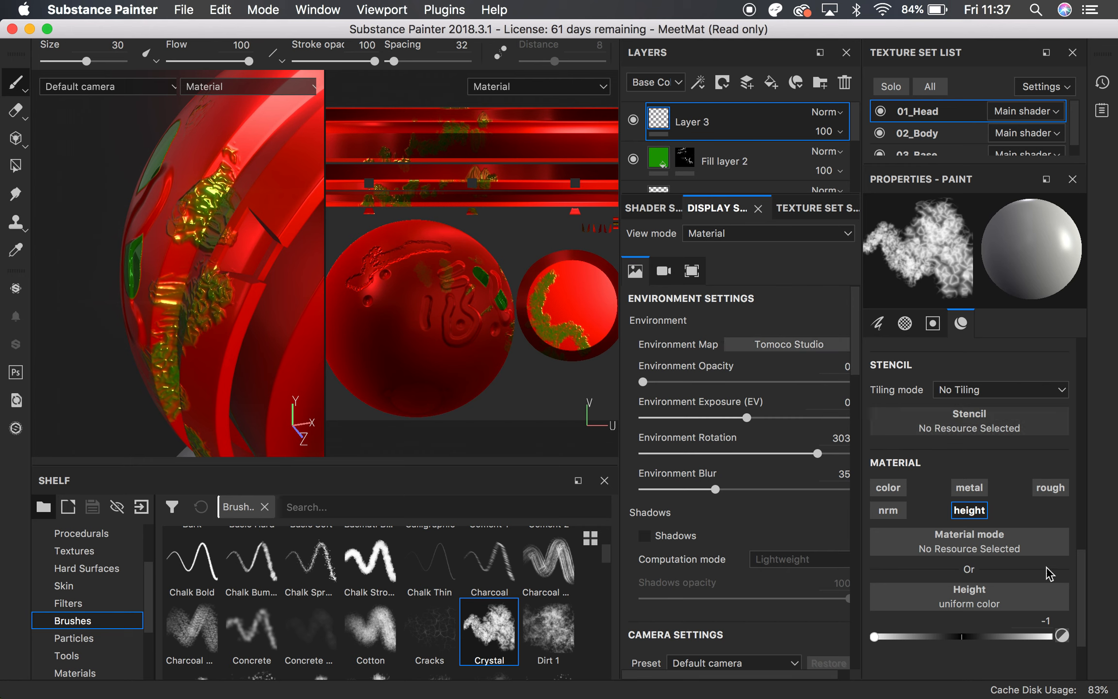
Enable the color, metal, rough and nrm channels for the Crystal brush in addition to height.
mouse_move(1082, 564)
left_mouse_down()
mouse_move(1083, 533)
mouse_move(1088, 555)
left_mouse_up()
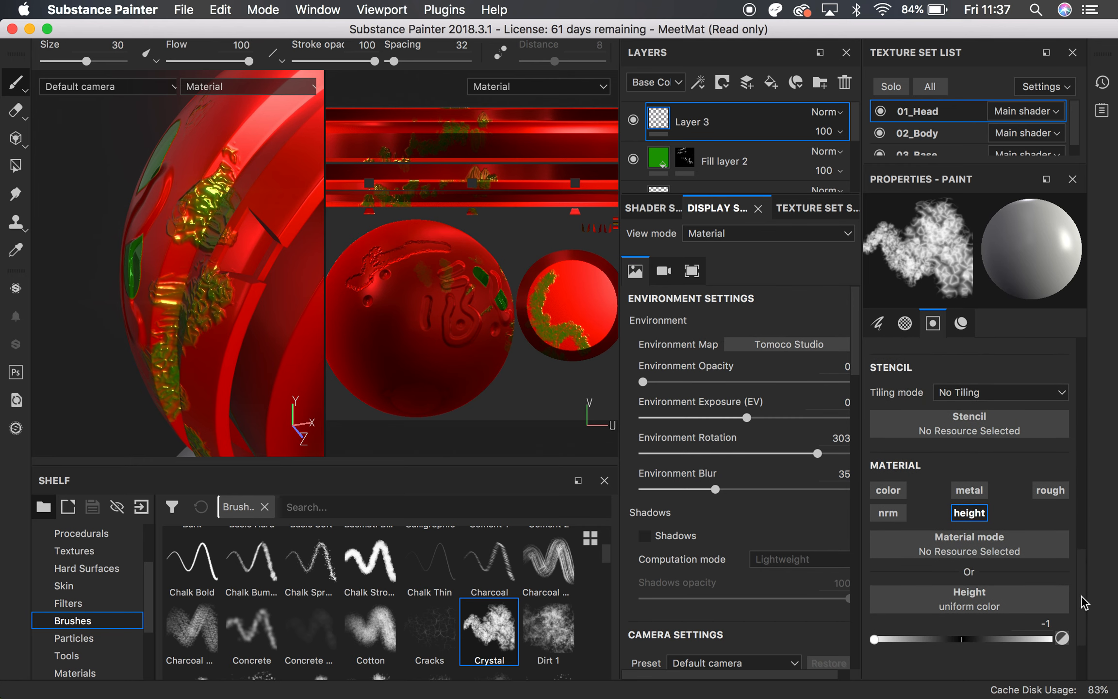
mouse_move(1085, 611)
left_mouse_down()
mouse_move(1097, 367)
mouse_move(1117, 553)
mouse_move(1091, 516)
mouse_move(1091, 567)
mouse_move(1096, 609)
mouse_move(1111, 621)
mouse_move(1100, 619)
mouse_move(1101, 371)
mouse_move(1111, 553)
left_mouse_up()
left_click(875, 410)
scroll(875, 544, "down", 5)
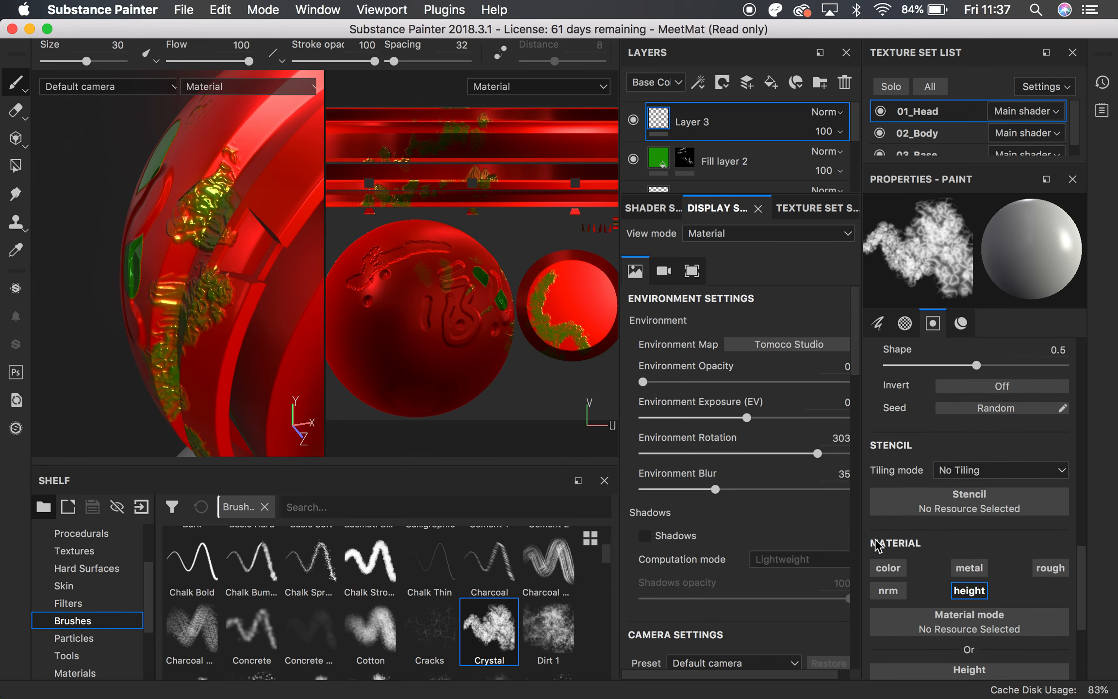
left_click(880, 571)
left_click(891, 592)
left_click(965, 567)
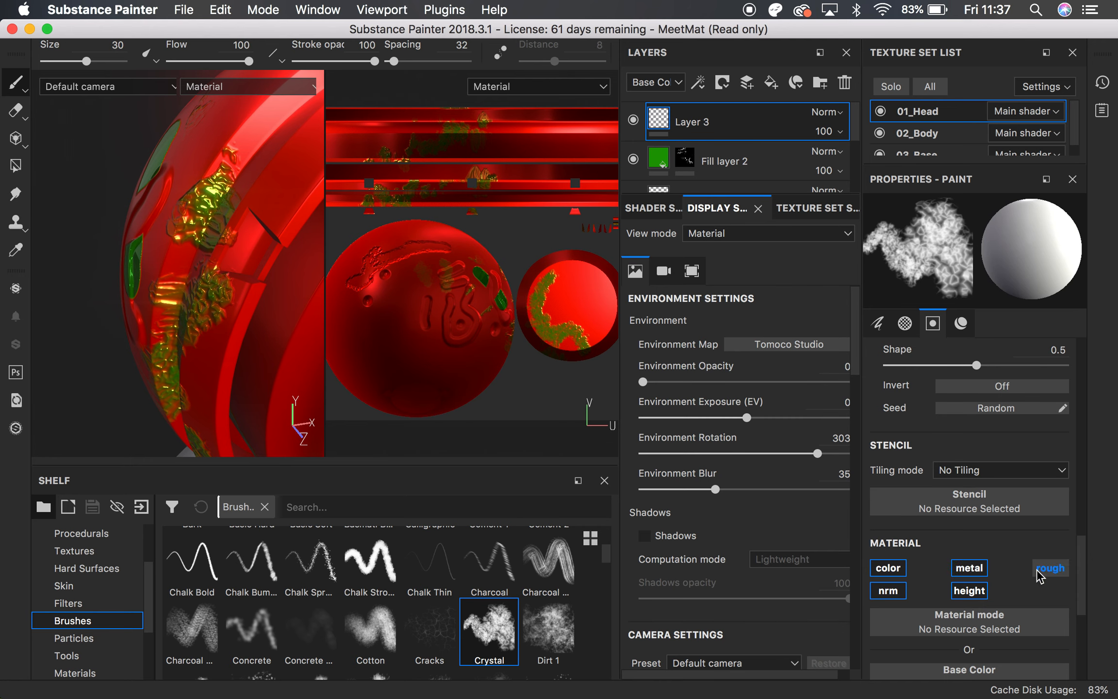
left_click(1053, 568)
Set the brush material to a yellow-green base color with Metallic 1 and Roughness 0.
scroll(1089, 610, "down", 10)
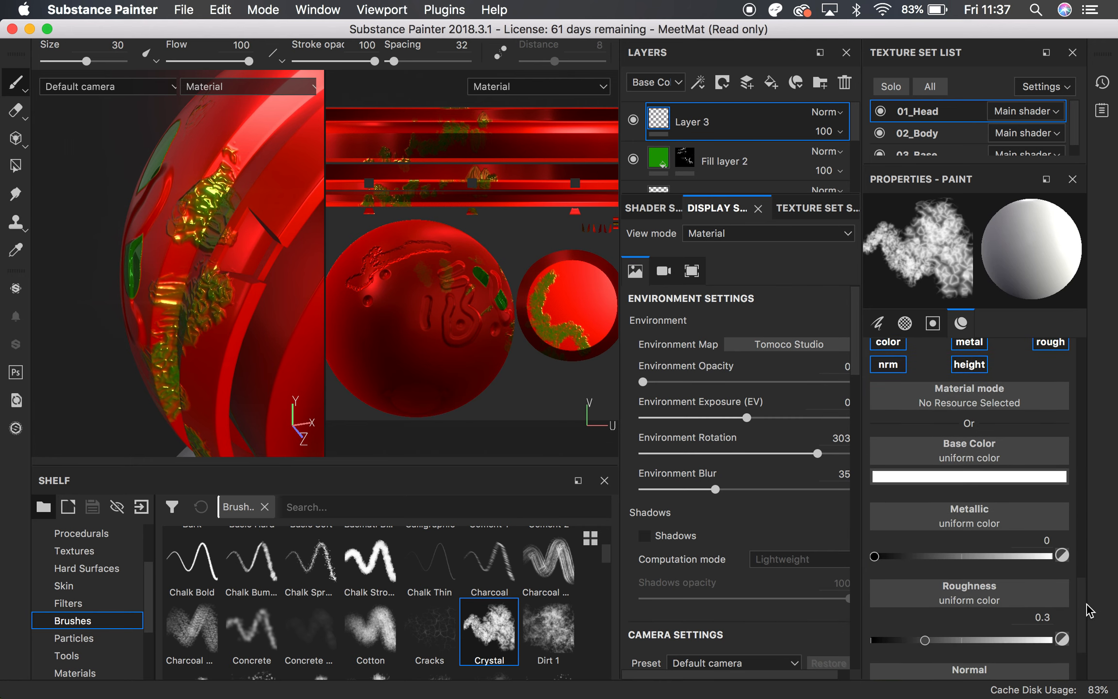
left_click(1001, 477)
left_click(984, 515)
left_click_drag(1020, 653, 1018, 607)
left_click(1094, 428)
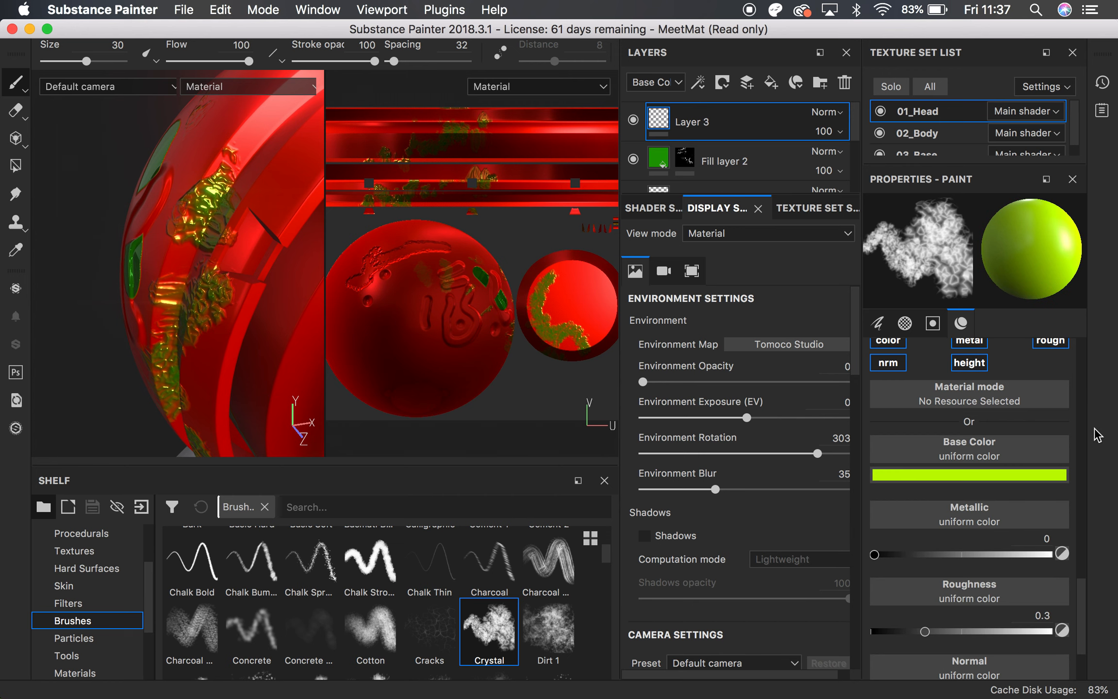
left_click_drag(876, 554, 1049, 554)
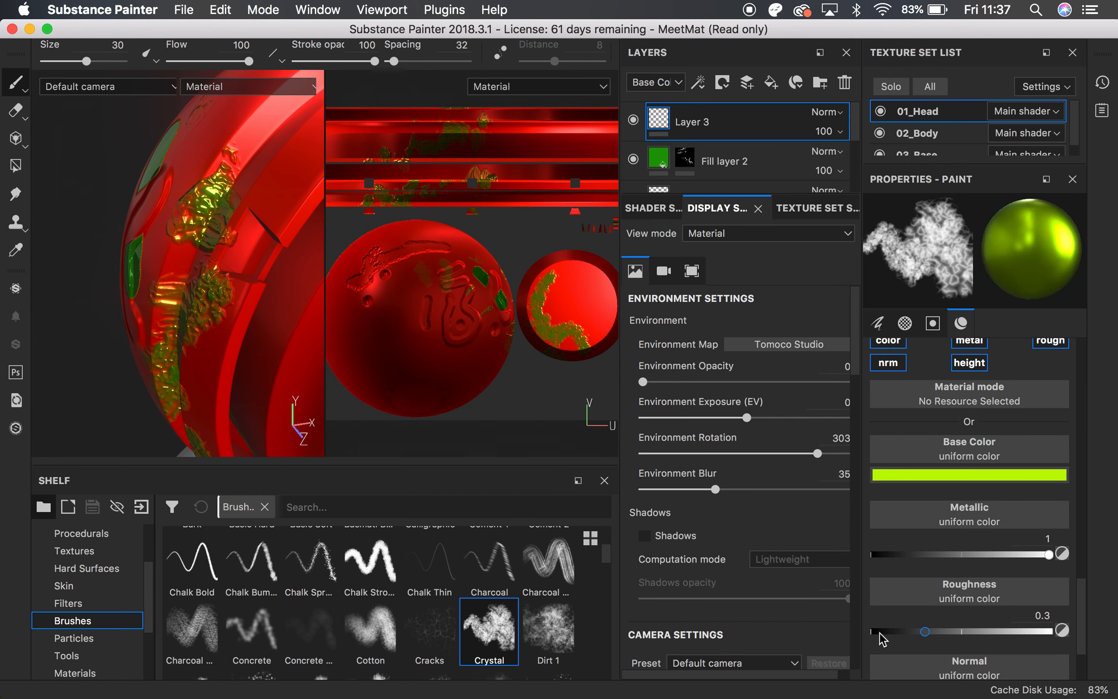
left_click_drag(923, 632, 868, 632)
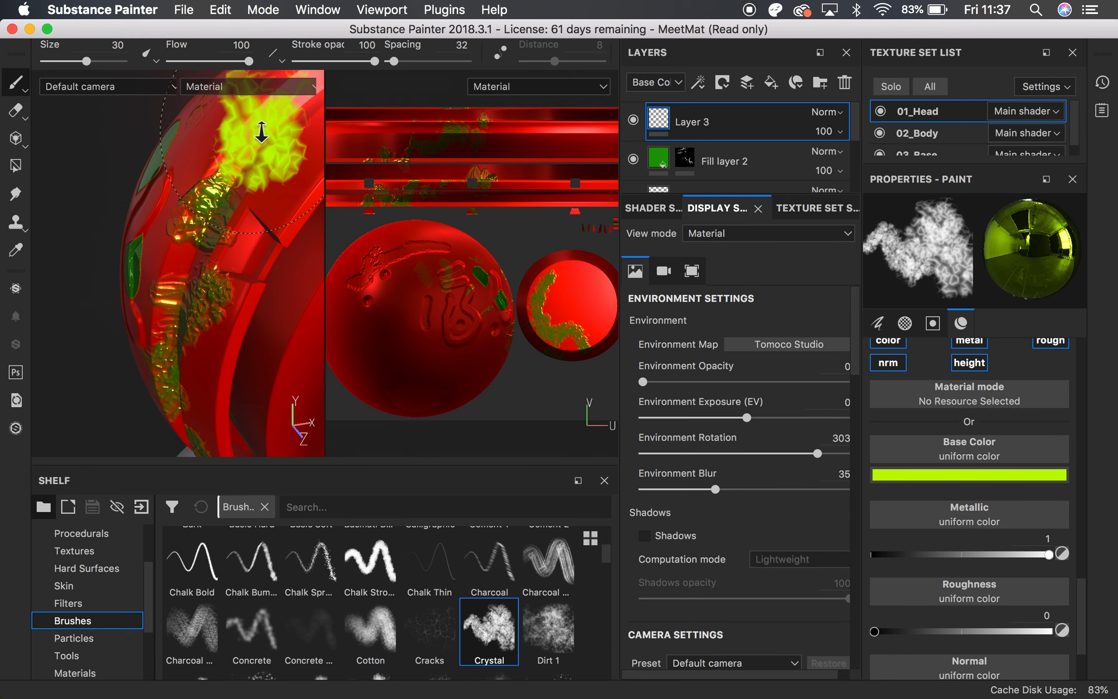
Paint yellow-green textured patches over the groove on a bare part of the helmet with the Crystal brush.
right_click_drag(262, 131, 150, 218, "alt")
mouse_move(175, 195)
left_mouse_down("alt")
mouse_move(238, 179)
mouse_move(475, 180)
left_mouse_up("alt")
mouse_move(149, 240)
left_mouse_down("alt")
mouse_move(100, 250)
mouse_move(197, 232)
mouse_move(179, 279)
mouse_move(240, 311)
mouse_move(206, 279)
mouse_move(298, 268)
mouse_move(286, 264)
left_mouse_up("alt")
mouse_move(188, 244)
right_mouse_down("alt")
mouse_move(242, 245)
mouse_move(17, 221)
right_mouse_up("alt")
mouse_move(92, 221)
left_mouse_down()
mouse_move(81, 310)
mouse_move(142, 247)
mouse_move(50, 245)
mouse_move(99, 253)
left_mouse_up()
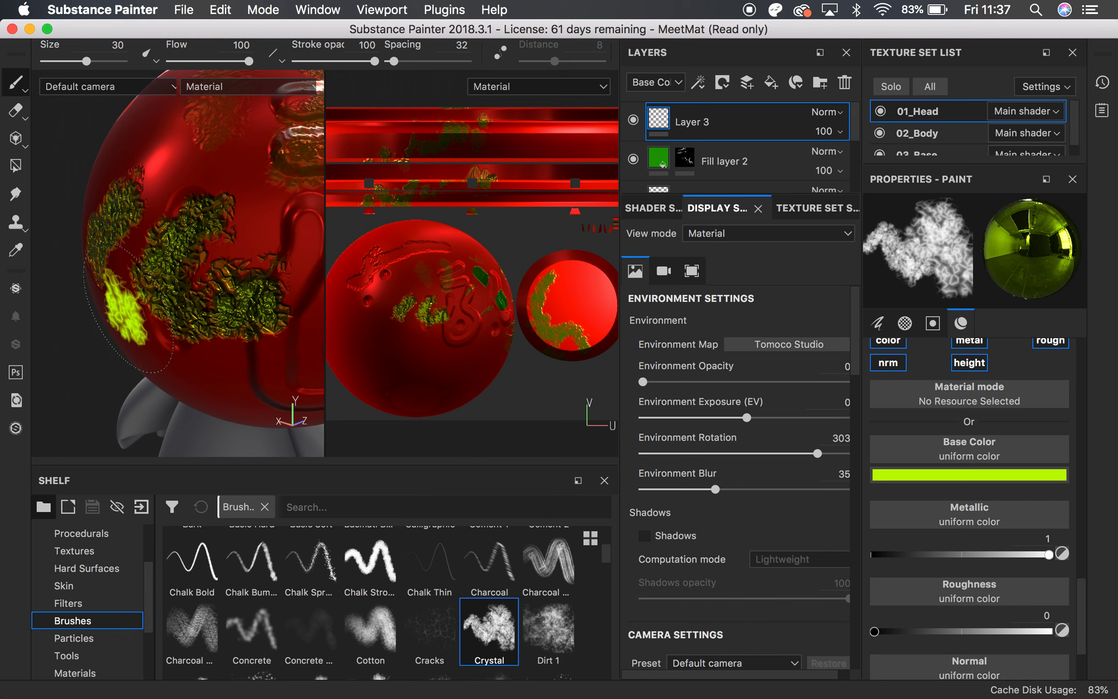
Change the brush base color to red and paint a textured patch above the yellow-green ones on the helmet.
left_click(989, 475)
left_click_drag(1017, 547, 1020, 516)
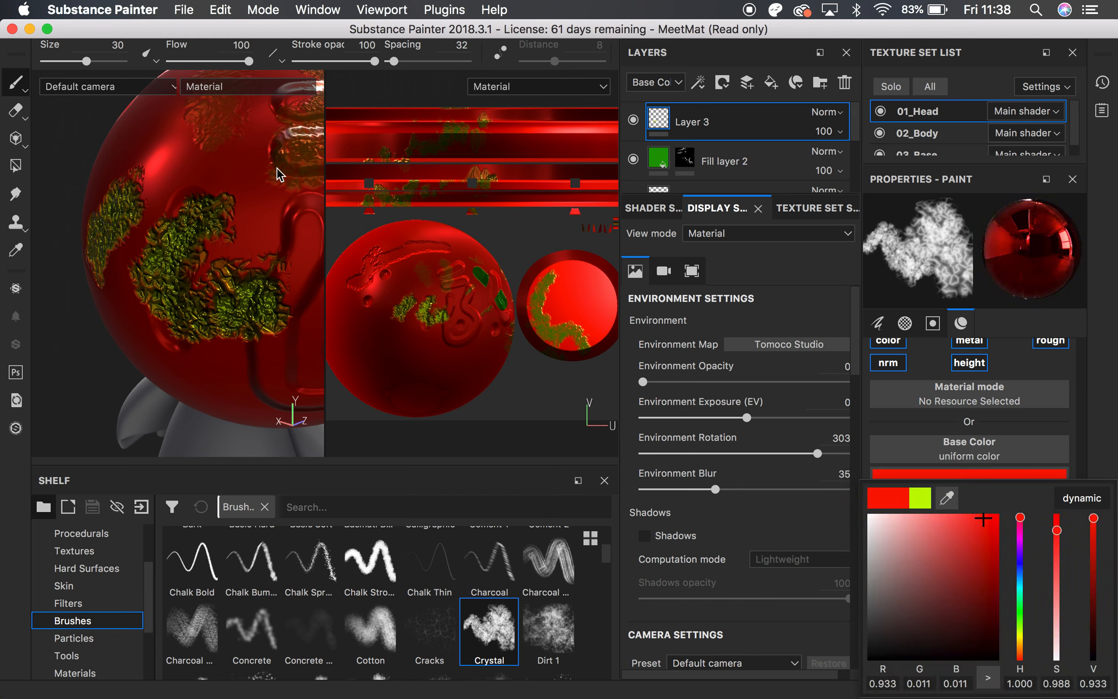
left_click(210, 161)
left_click_drag(198, 154, 217, 128)
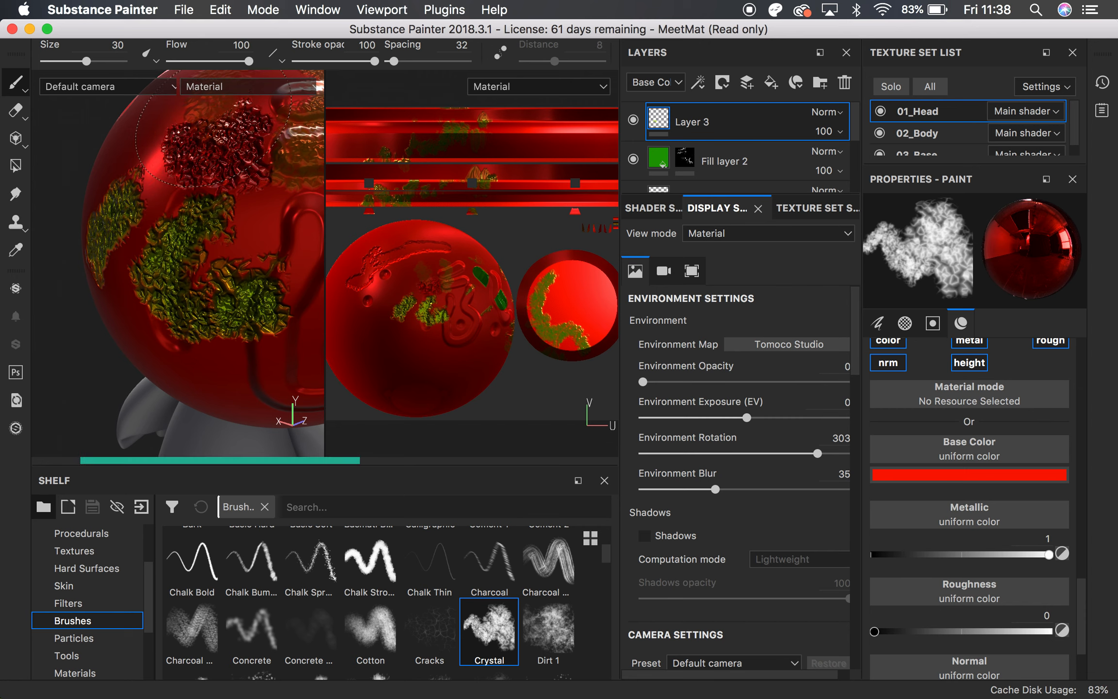
left_click(209, 155)
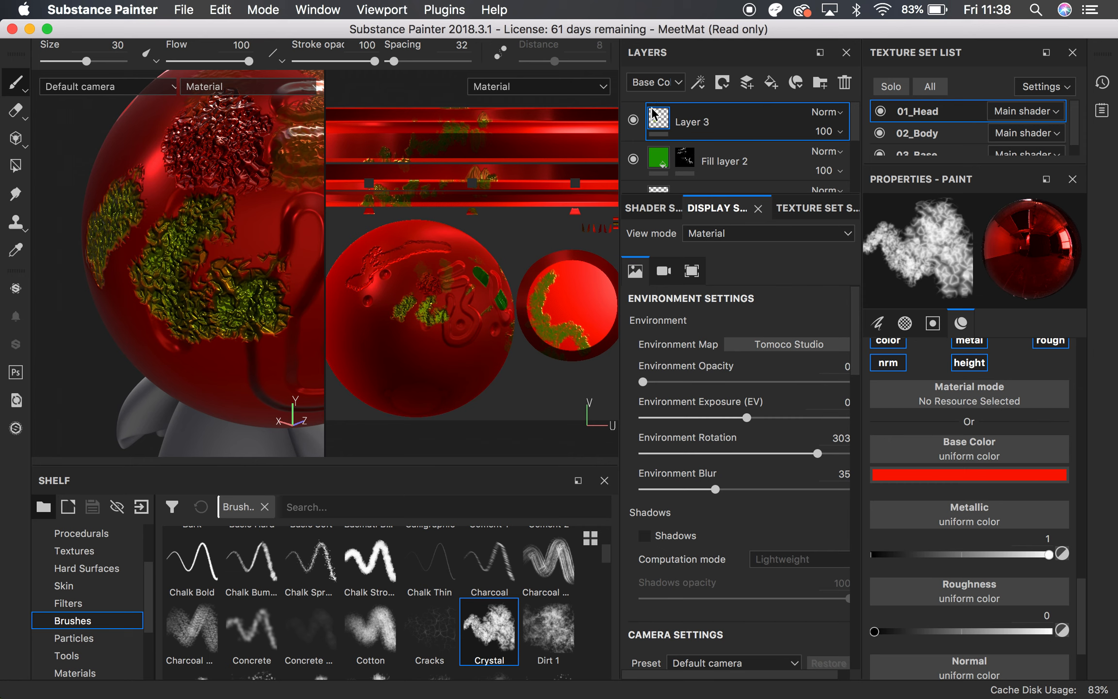
Hide the paint layer holding the Crystal strokes and bring the masked green patches on the helmet's side into view.
left_click(633, 120)
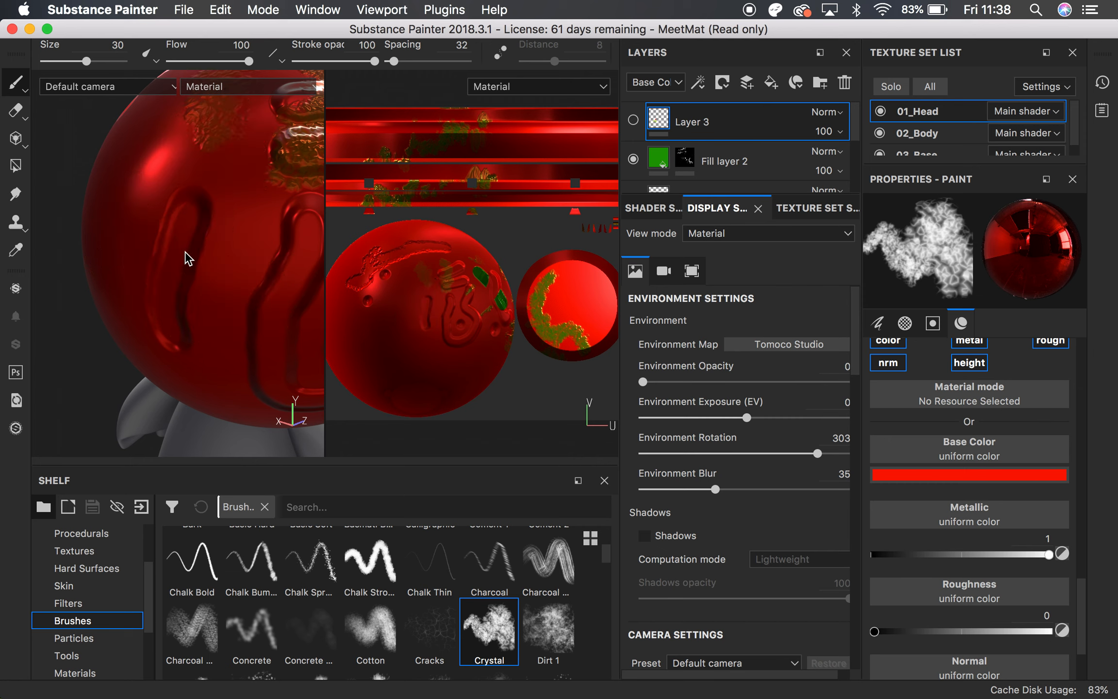
left_click_drag(189, 259, 96, 247, "alt")
left_click_drag(197, 273, 85, 258, "alt")
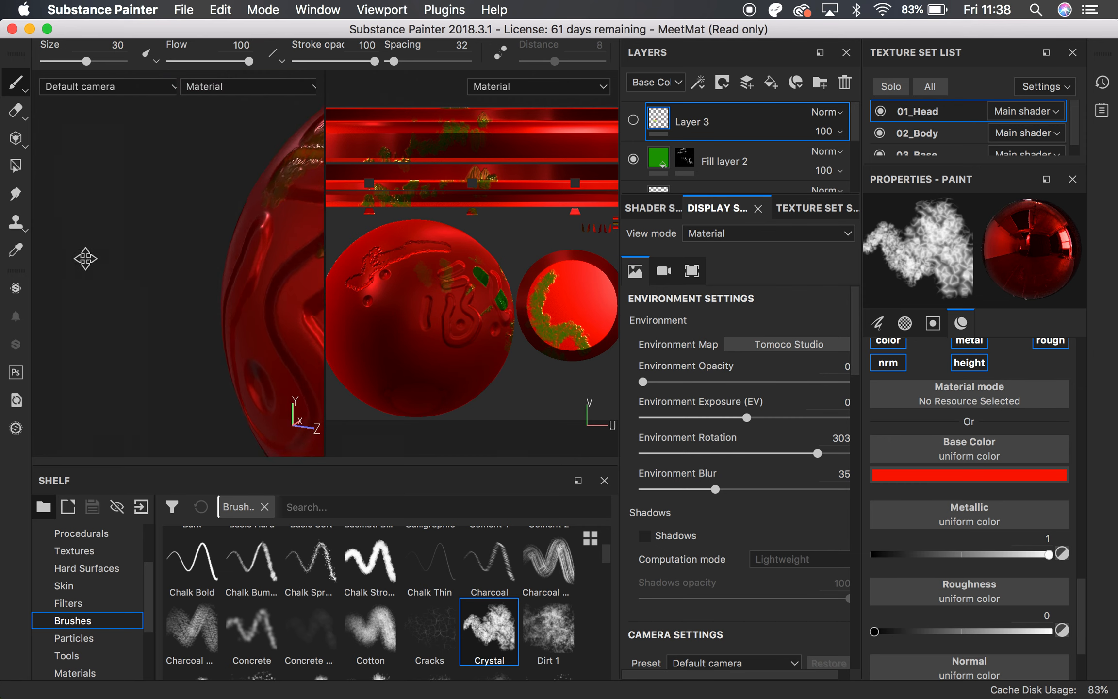
left_click_drag(326, 348, 171, 305, "alt")
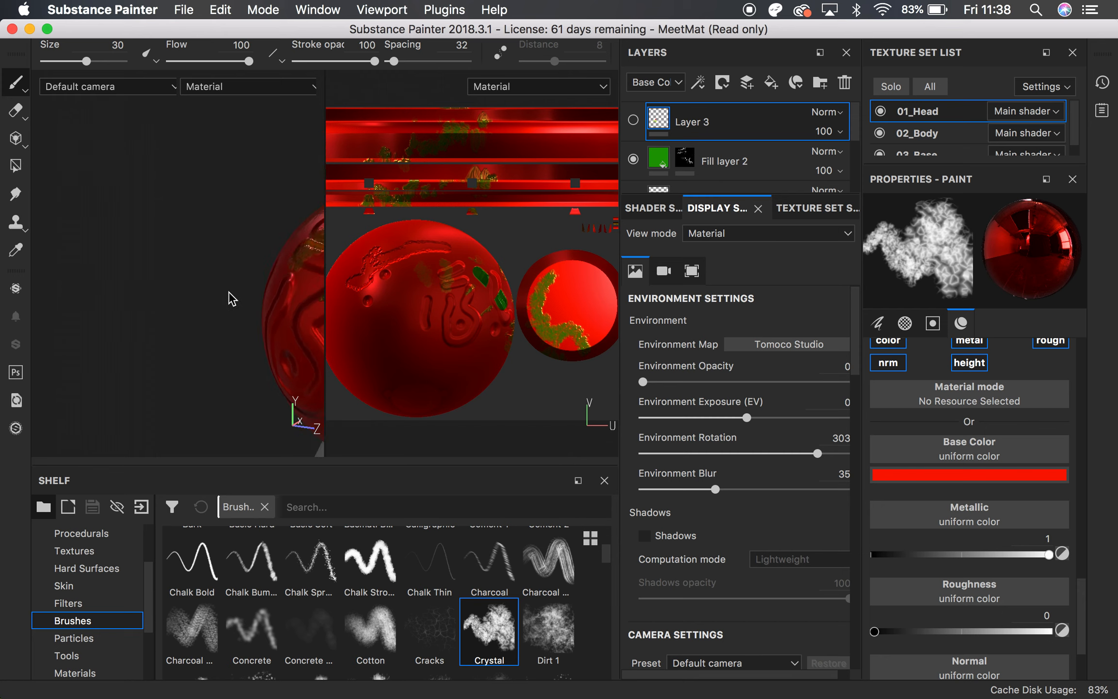
middle_click_drag(229, 292, 10, 194, "alt")
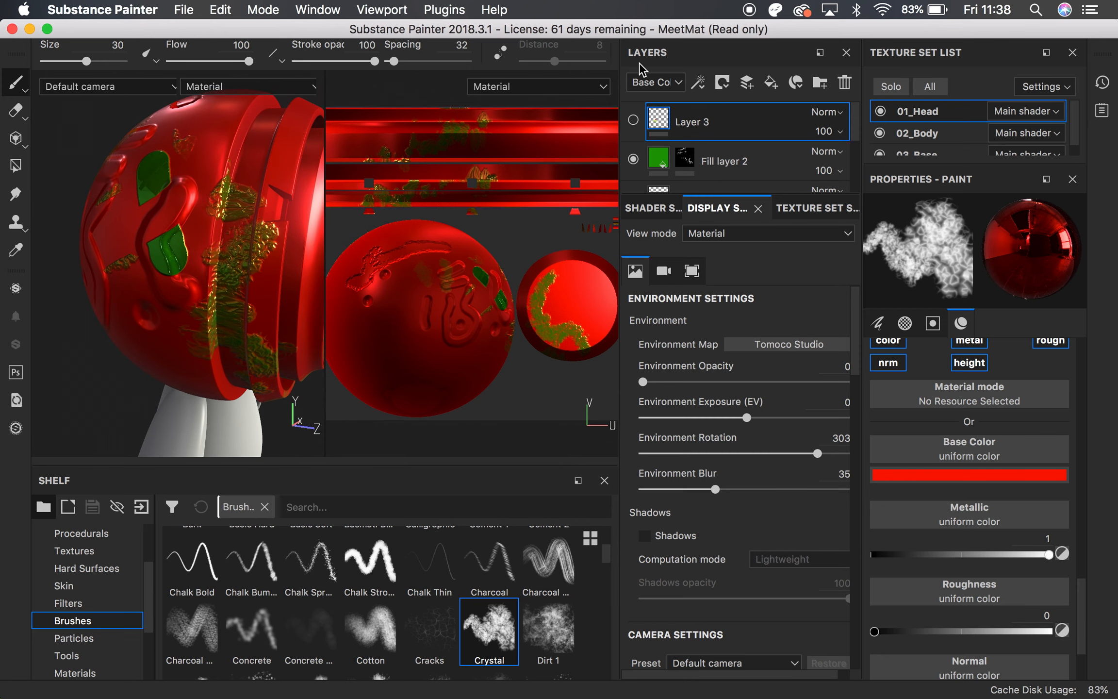
Change the masked green fill layer's base color to bright blue and set its Roughness to 1.
left_click(667, 155)
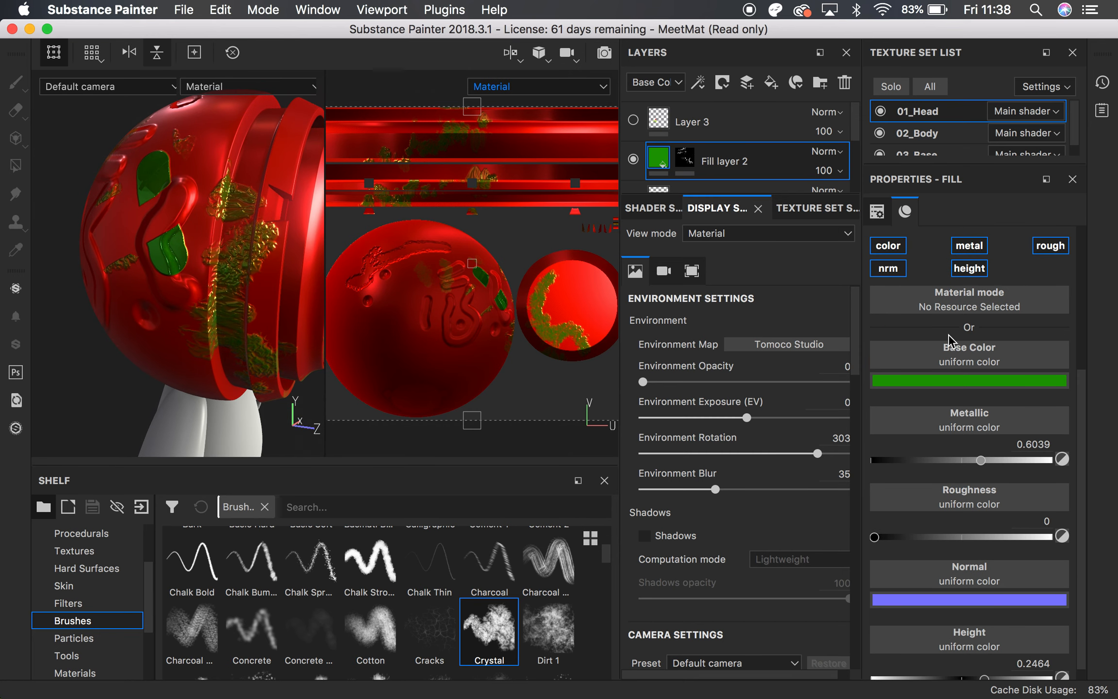
left_click(954, 381)
left_click(1020, 469)
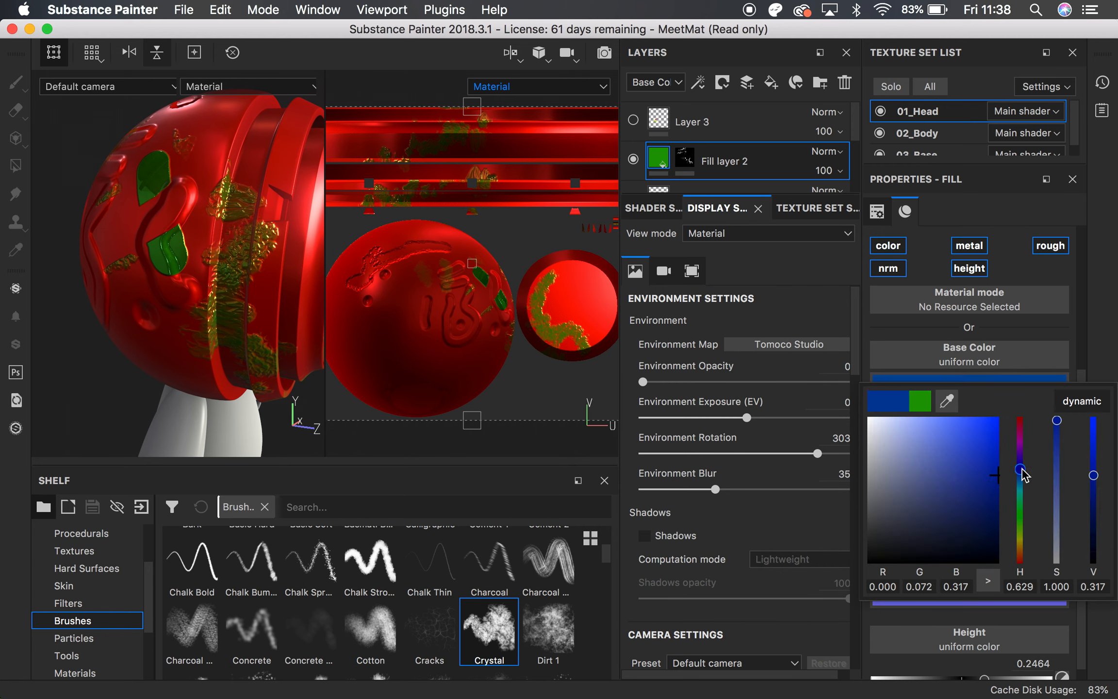
left_click(998, 418)
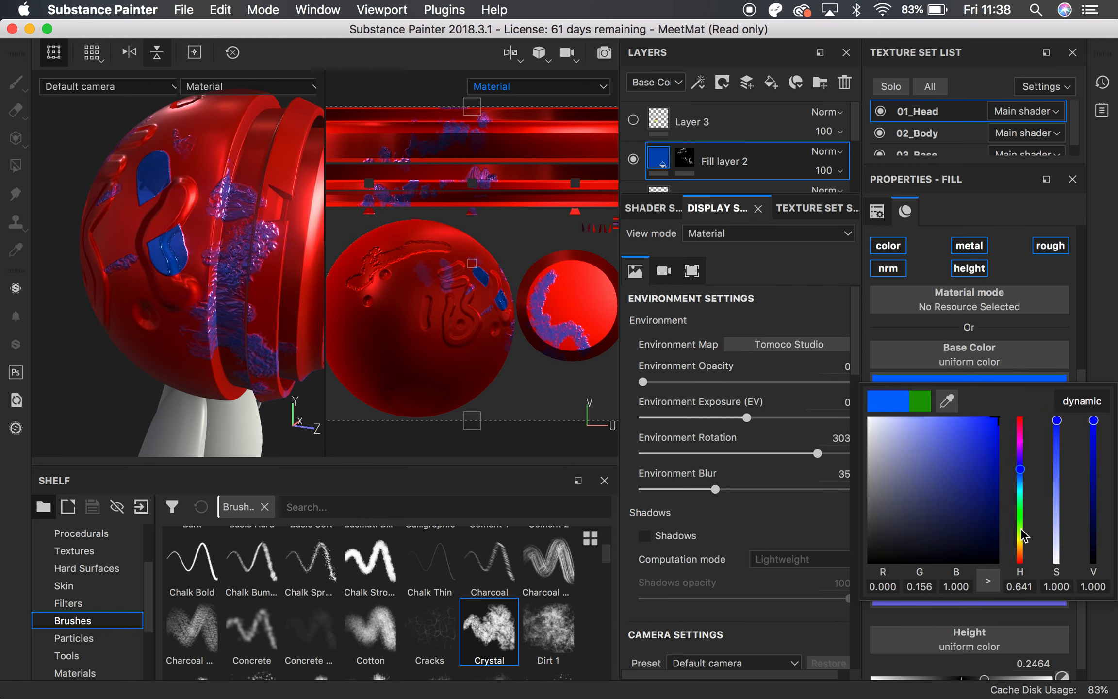
left_click(1114, 294)
left_click_drag(918, 540, 1051, 537)
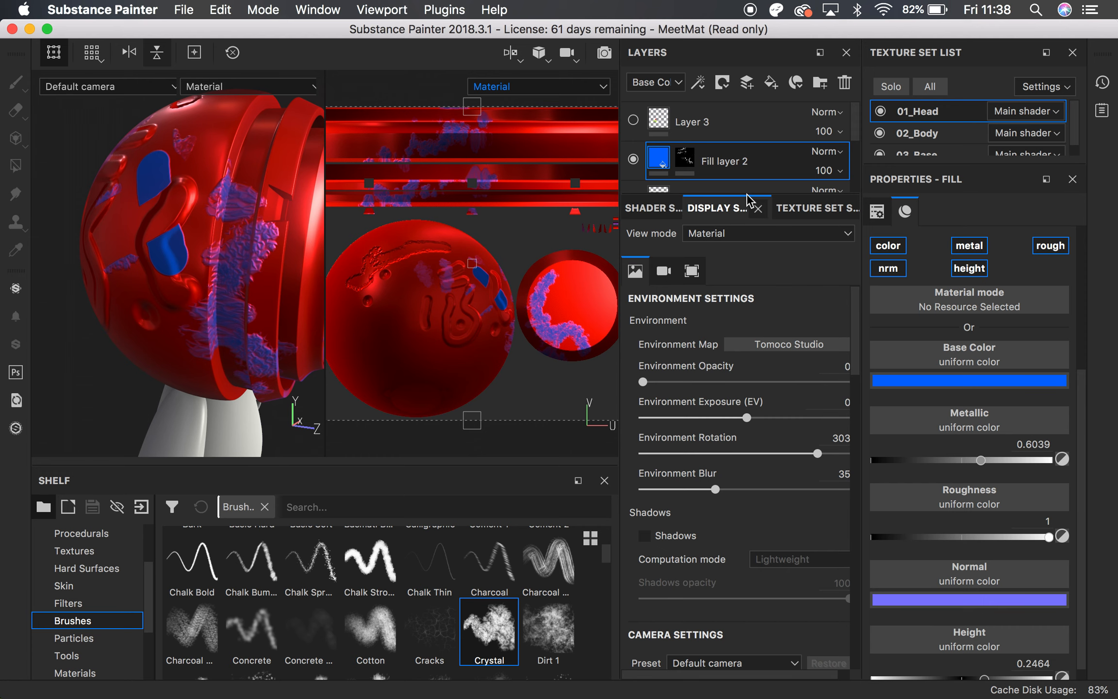
Switch to the 02_Body texture set and add a fill layer to it.
left_click_drag(743, 195, 741, 333)
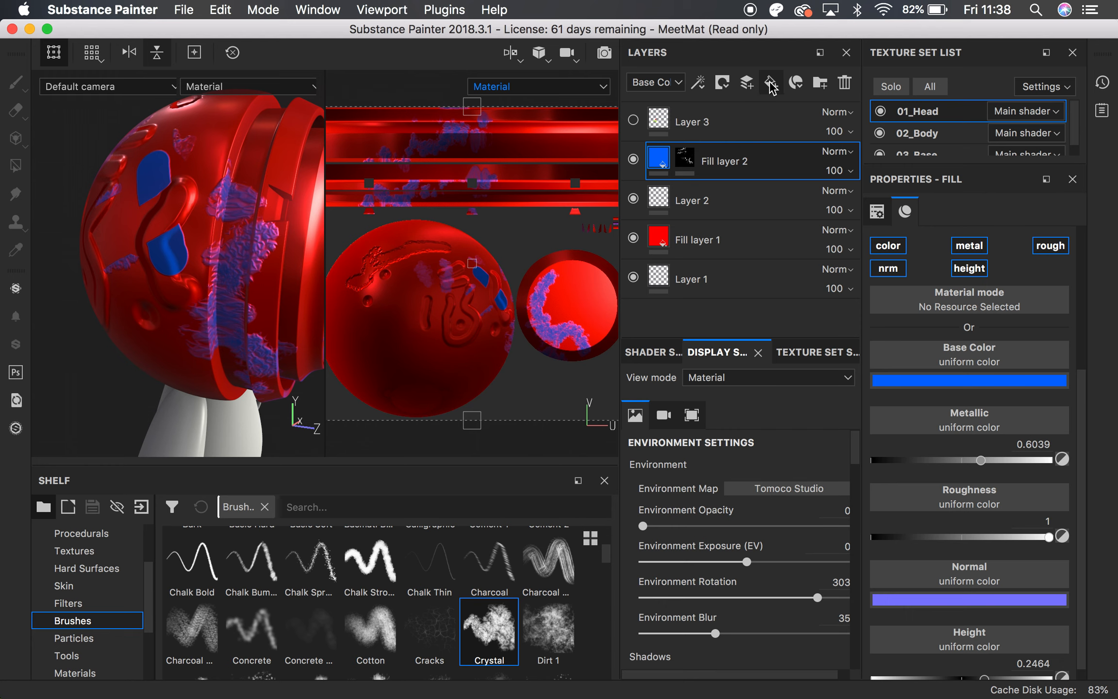
left_click(933, 139)
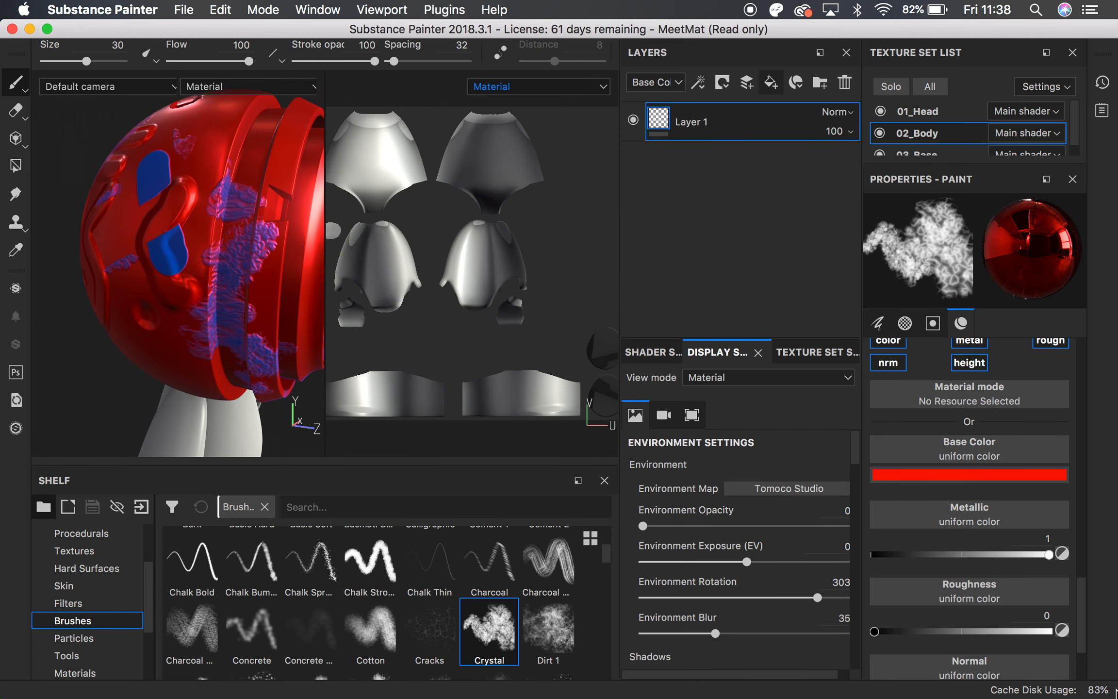
left_click(771, 82)
right_click_drag(162, 323, 46, 287, "alt")
left_click_drag(115, 338, 39, 334, "alt")
middle_click_drag(150, 388, 56, 224, "alt")
Set the body fill layer's base color to bright yellow.
left_click(1009, 380)
left_click(961, 431)
left_click(1019, 505)
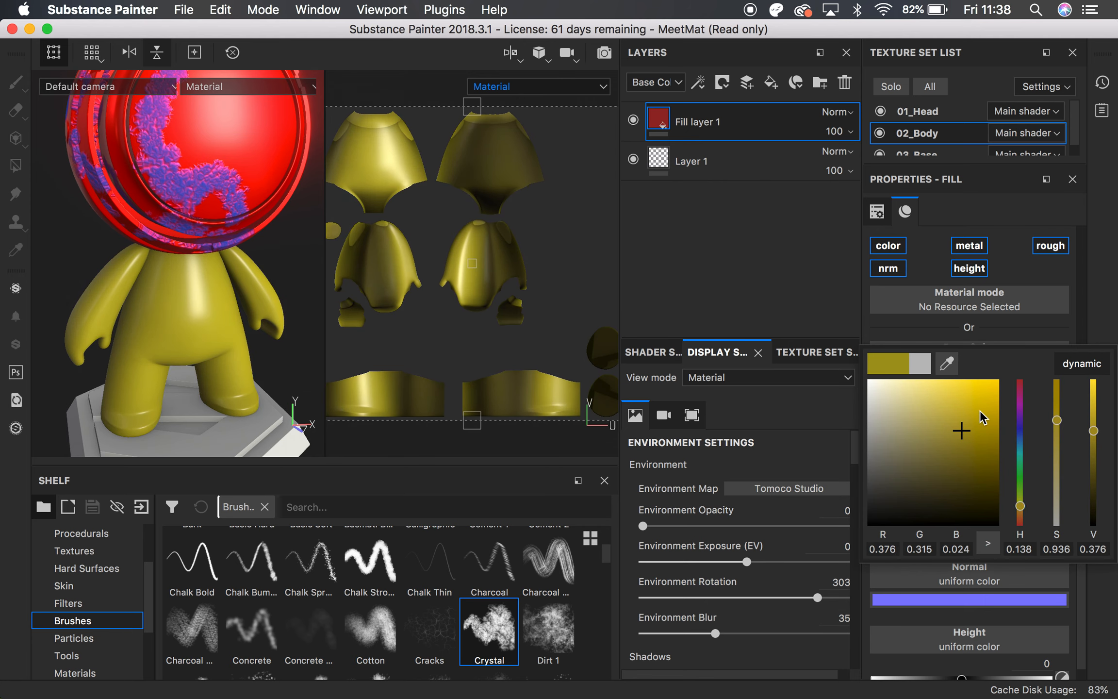
left_click_drag(981, 417, 1009, 347)
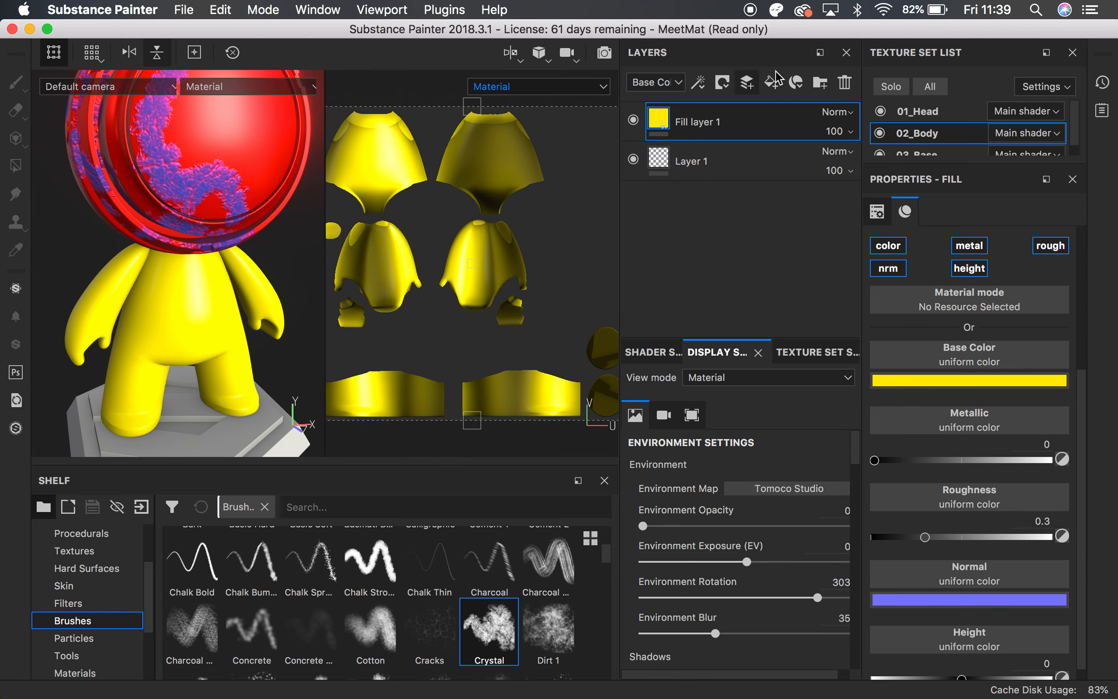
Add a second fill layer above the yellow one and set its base color to a bright magenta-purple.
left_click(771, 83)
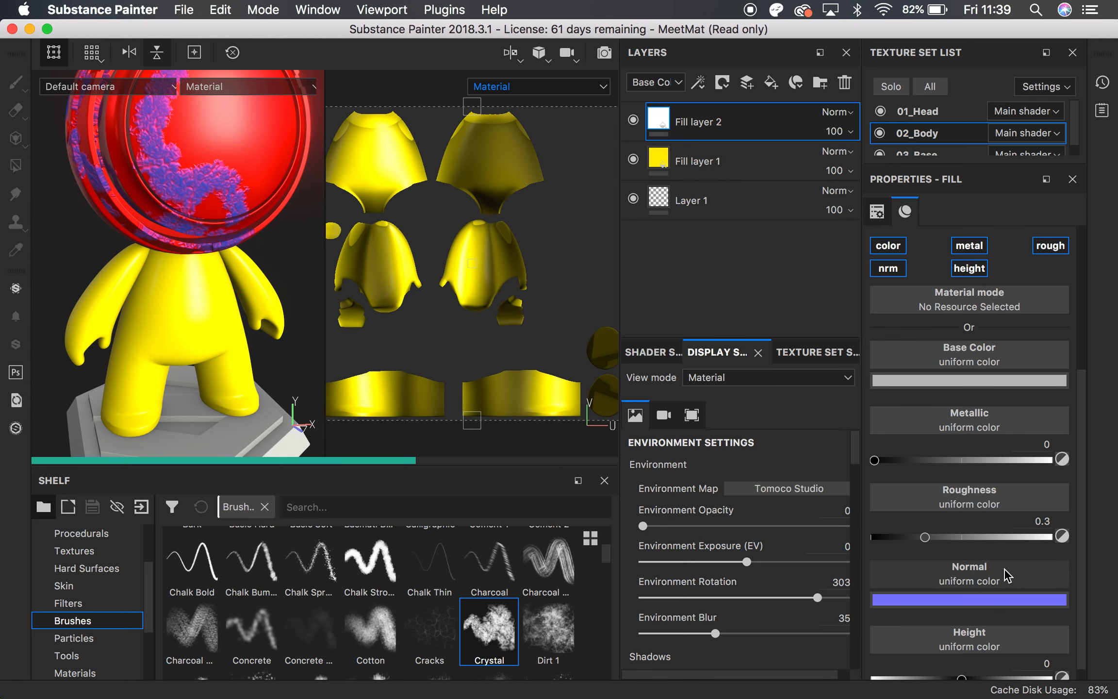
left_click(969, 381)
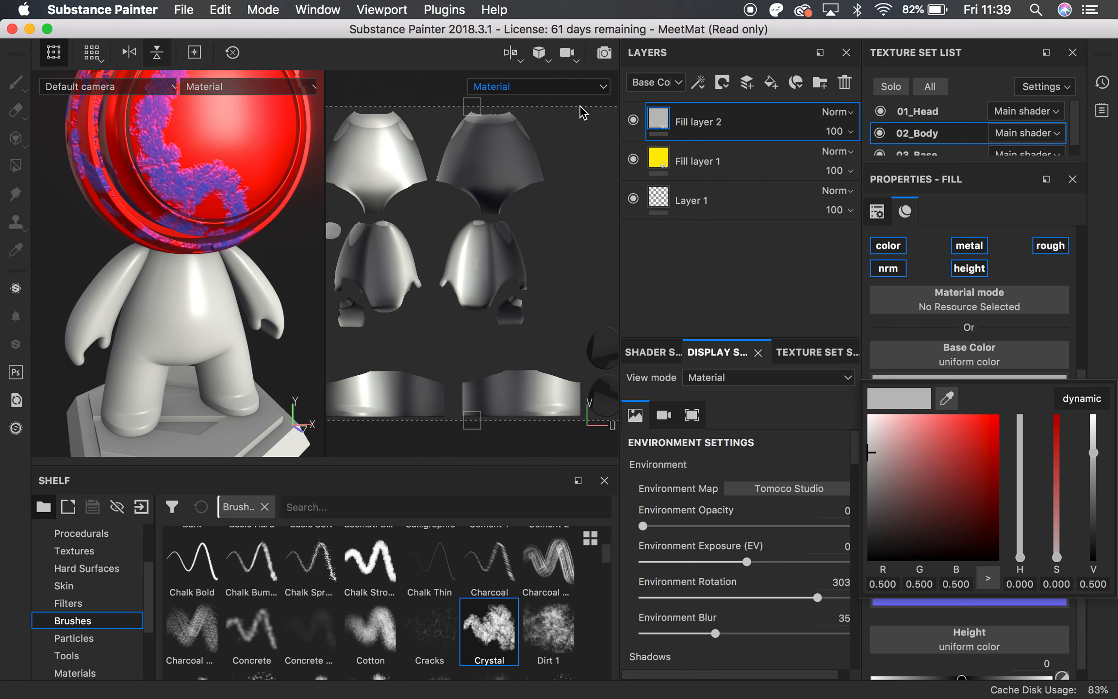
left_click_drag(992, 451, 1021, 446)
left_click(1020, 452)
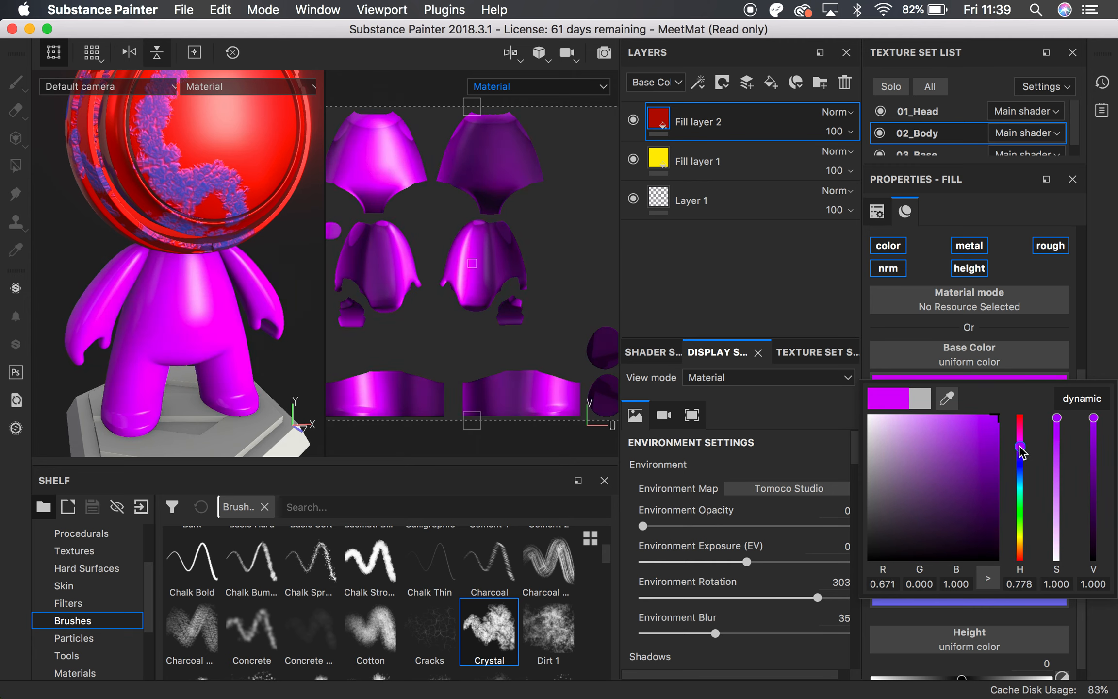
Add a white mask to the magenta fill layer and paint five black dots in it on the torso and arm.
right_click(679, 127)
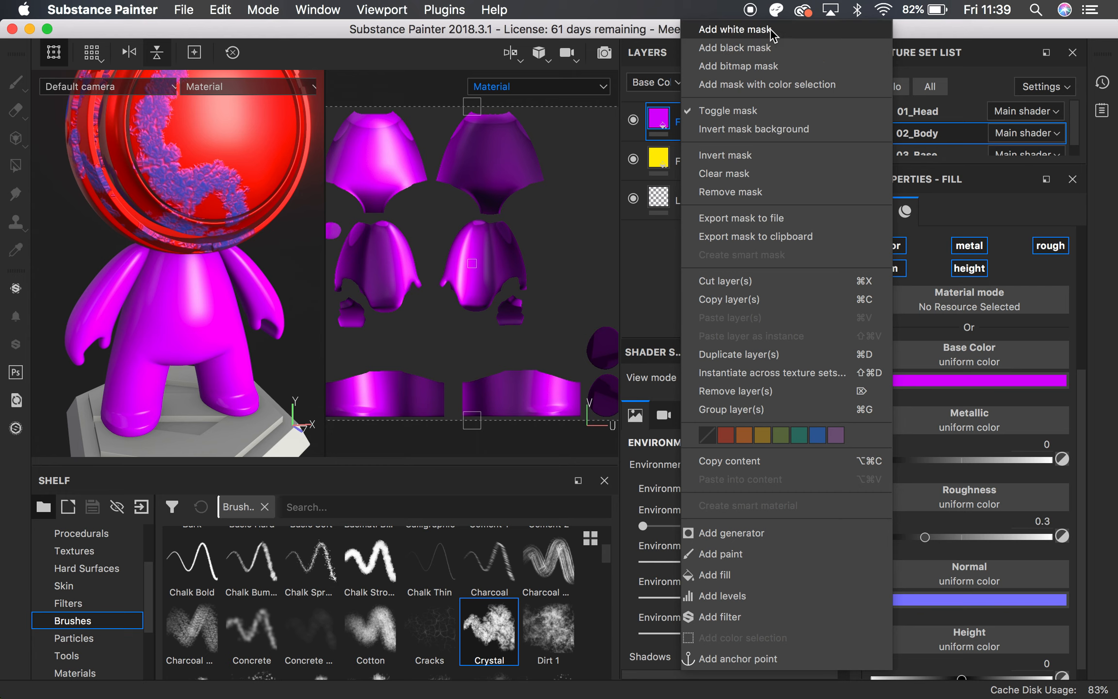
left_click(734, 29)
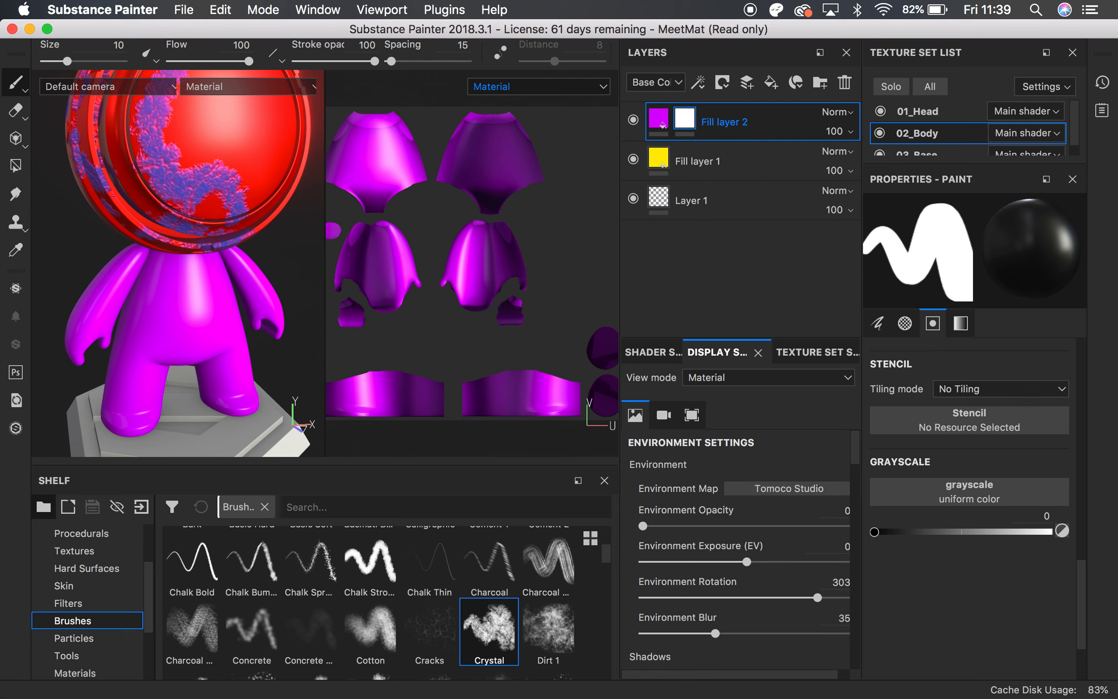
left_click(160, 290)
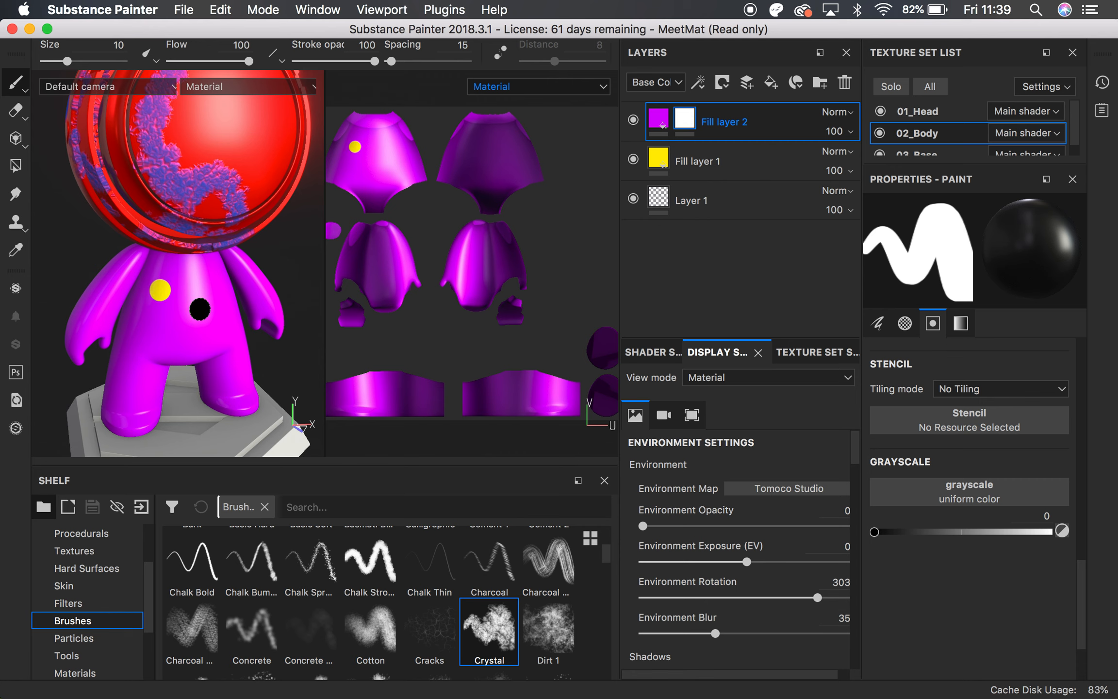
left_click(200, 308)
left_click(150, 332)
left_click(200, 282)
left_click(107, 287)
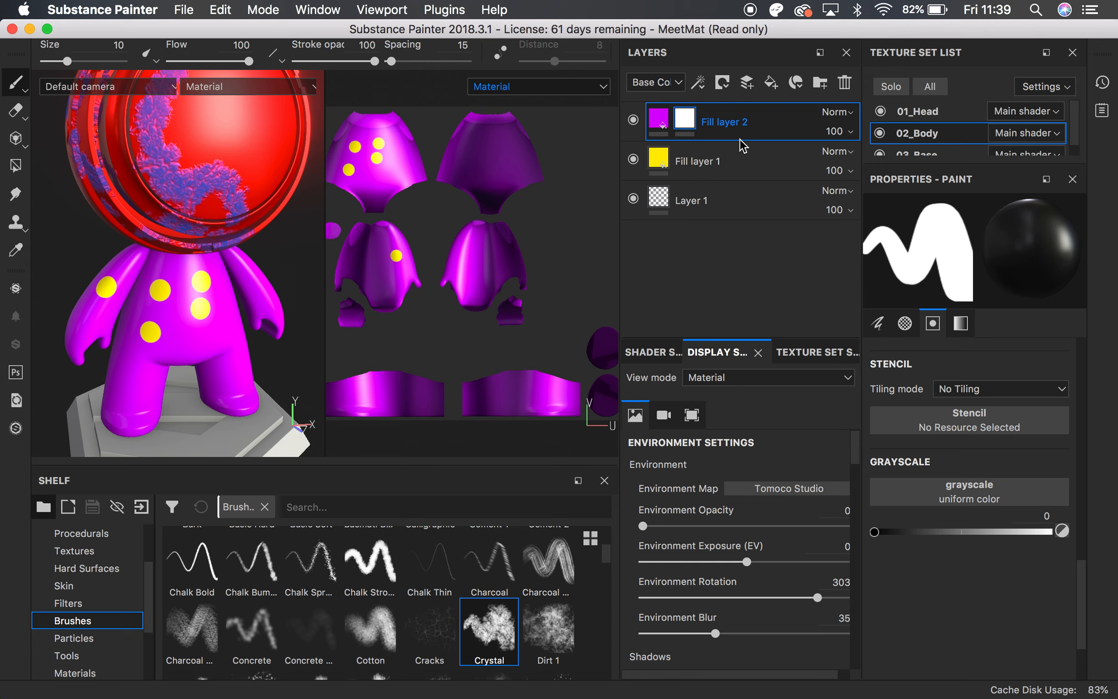
Replace the magenta fill layer's mask with a black mask and paint white dots in it across the torso, arms and legs.
right_click(718, 121)
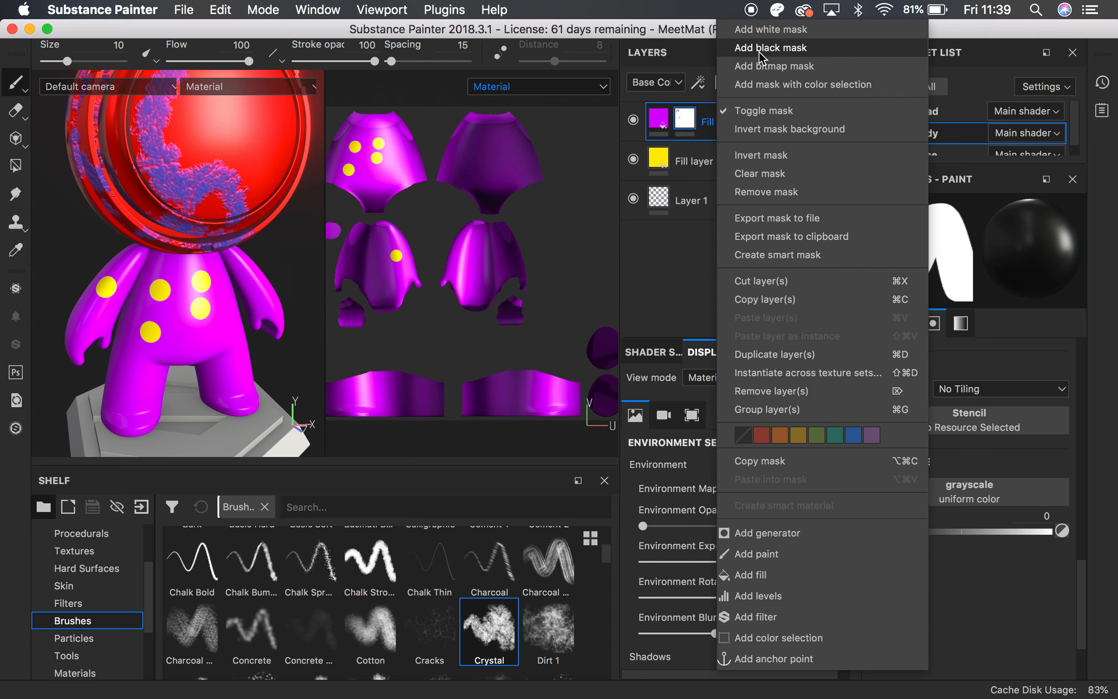
left_click(770, 48)
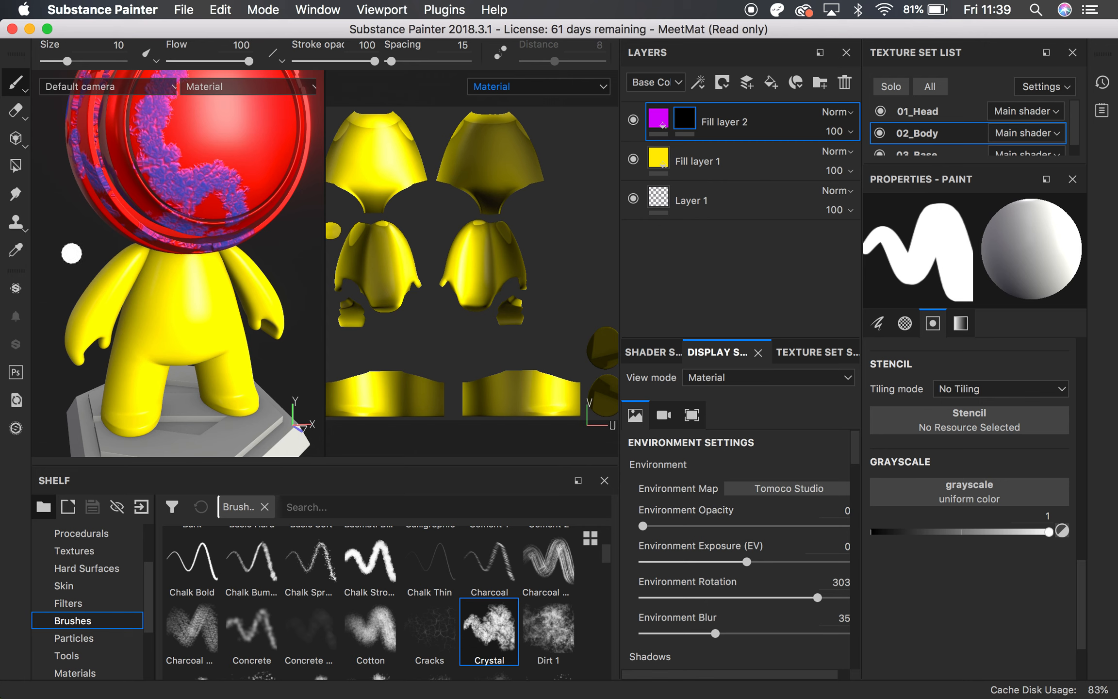
left_click(164, 281)
left_click(194, 319)
left_click(139, 343)
left_click(138, 398)
left_click(211, 267)
left_click(227, 372)
left_click(232, 301)
left_click(99, 290)
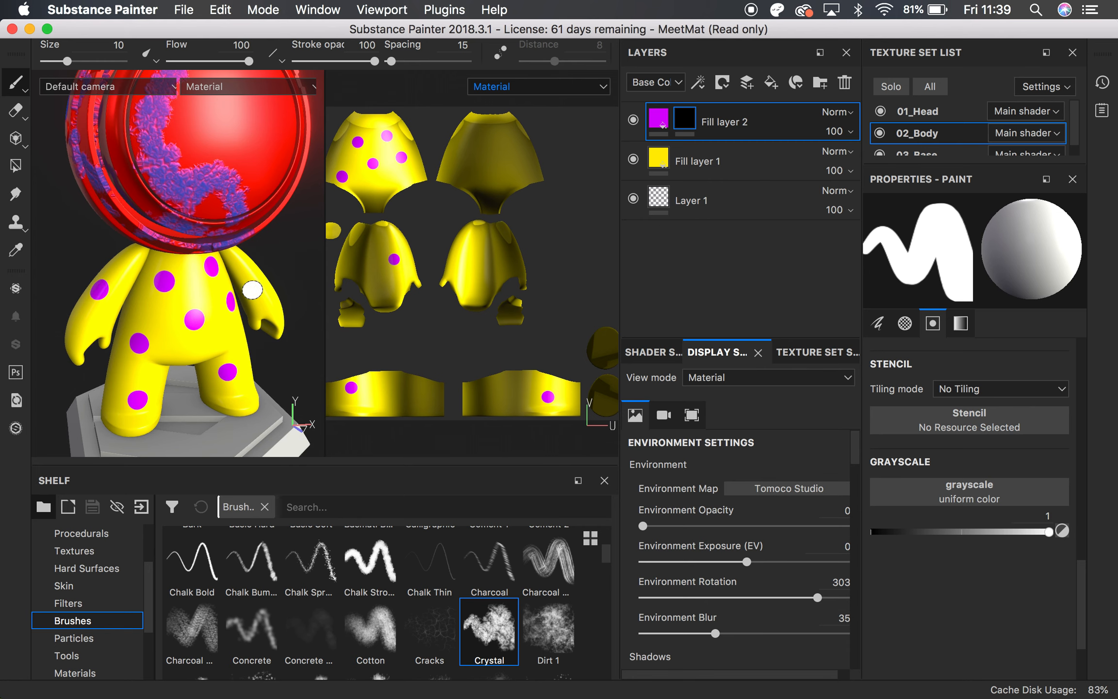
Darken the dotted fill layer's base color to a deep purple, about R 0.279, G 0, B 0.415.
left_click(659, 121)
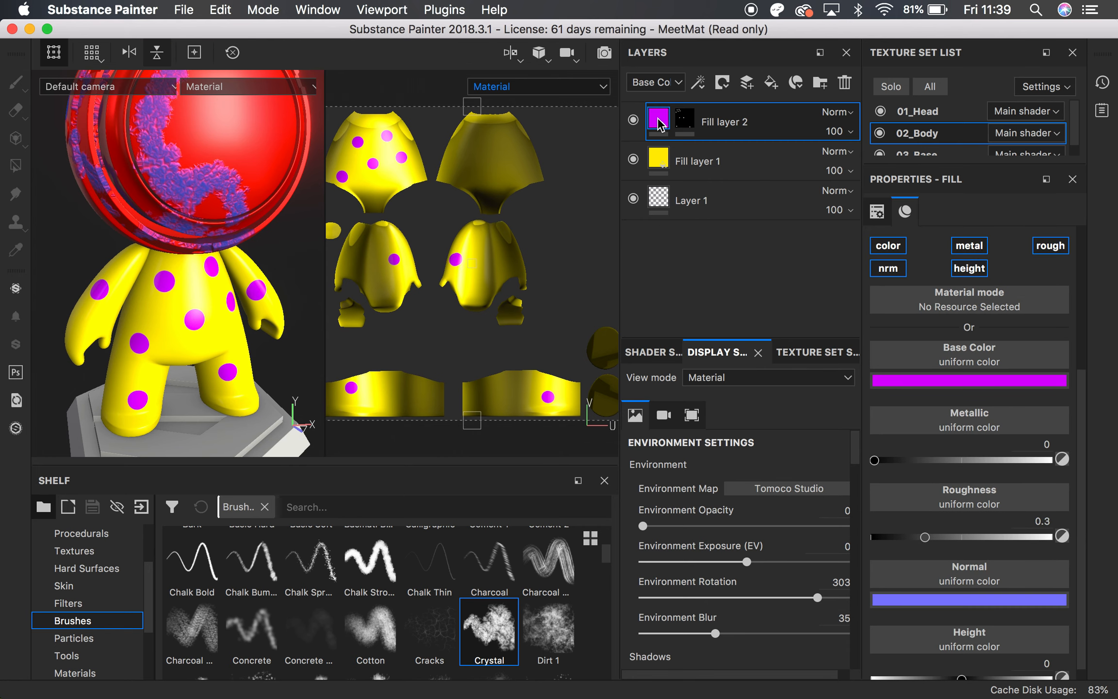
left_click(950, 381)
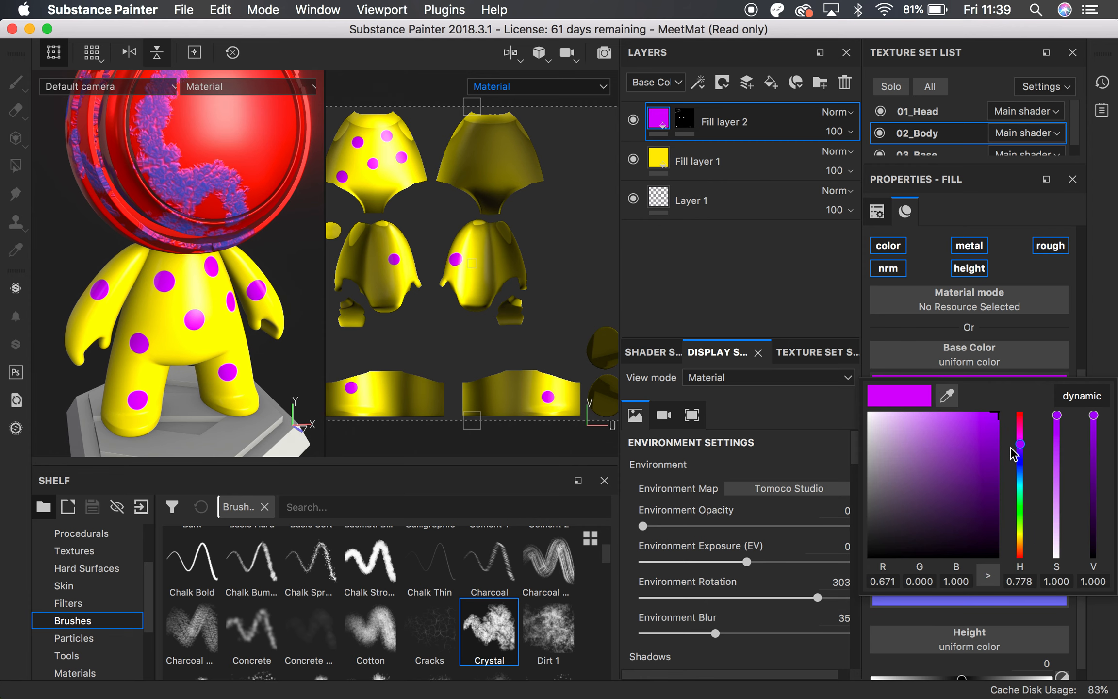
left_click_drag(996, 437, 1009, 470)
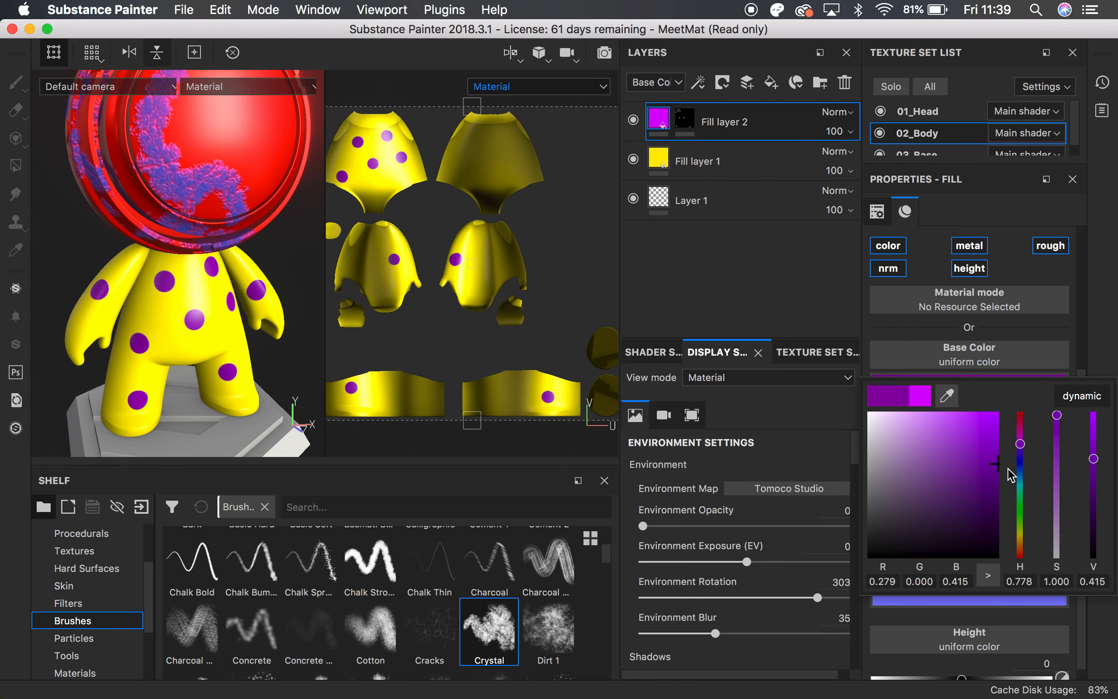
left_click(1109, 322)
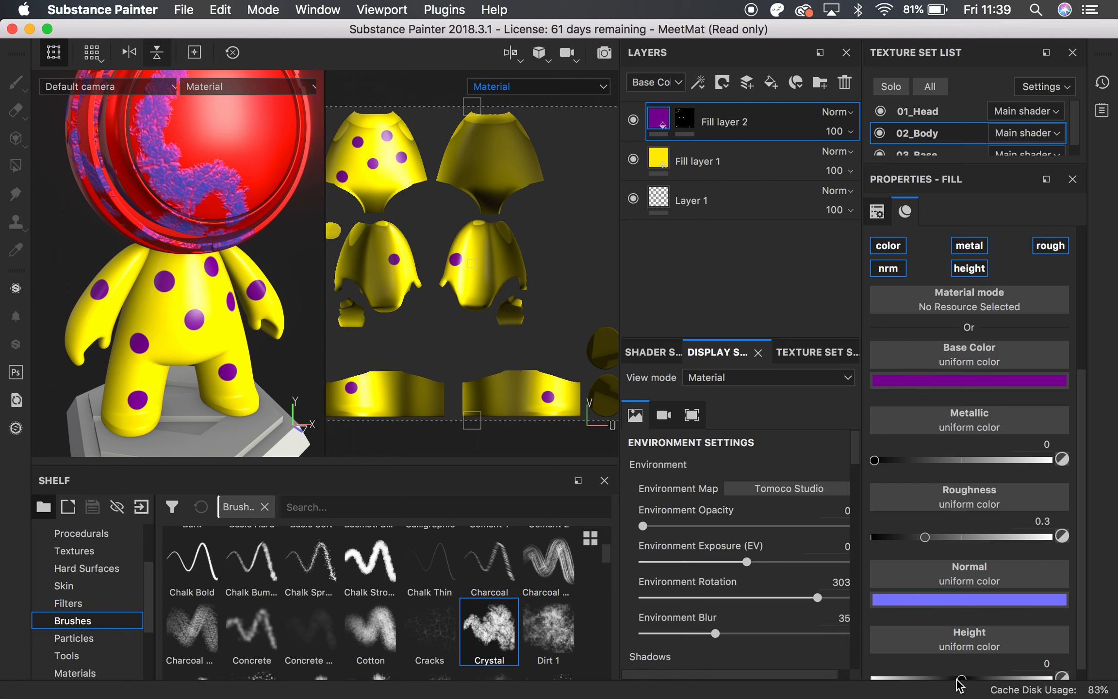
Try a Height of -1 on the purple fill layer, settle on a Height of 1, and inspect the dots on the body.
scroll(1090, 601, "down", 1)
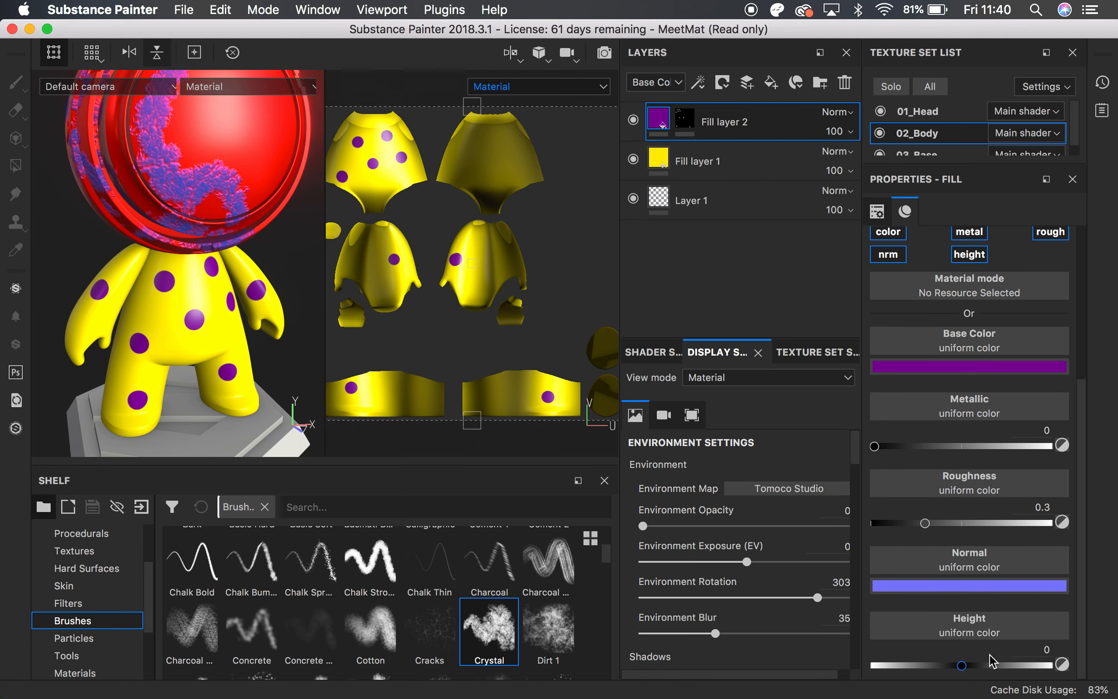
left_click_drag(940, 663, 767, 625)
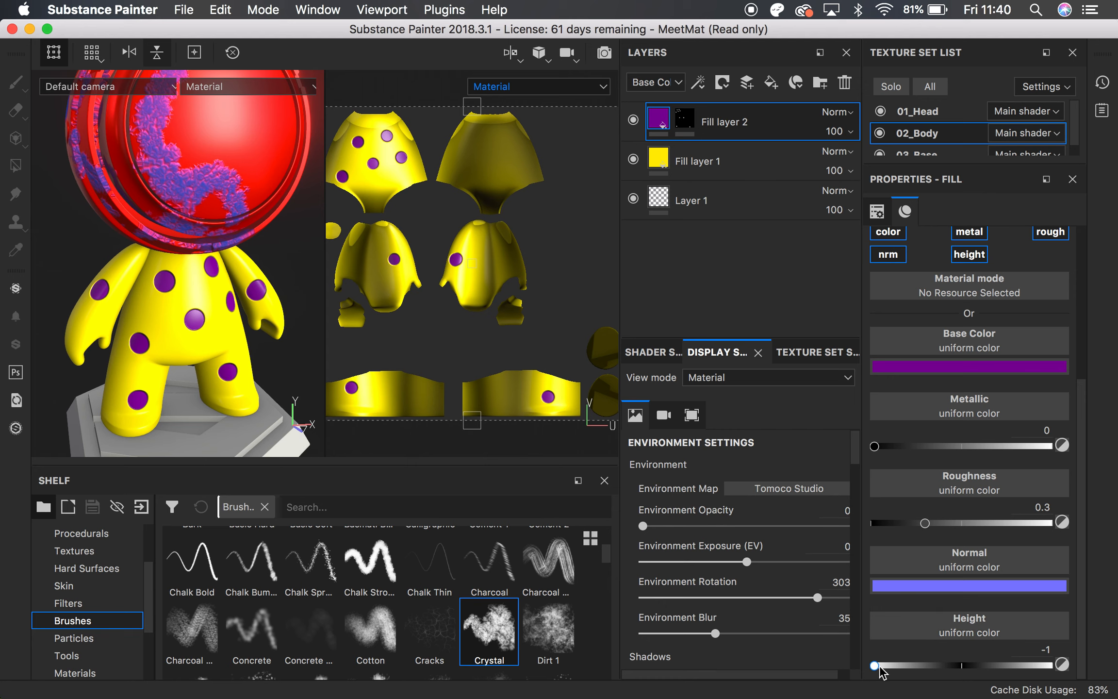
left_click_drag(874, 665, 1114, 650)
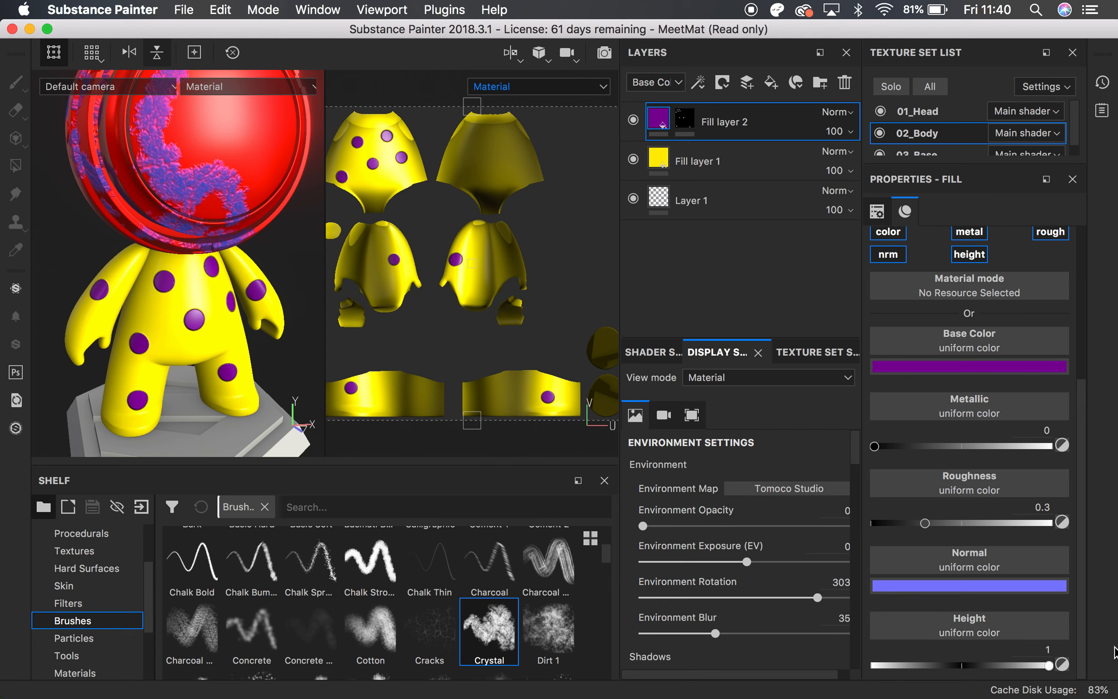
left_click_drag(189, 299, 228, 264, "alt")
left_click_drag(193, 256, 157, 261, "alt")
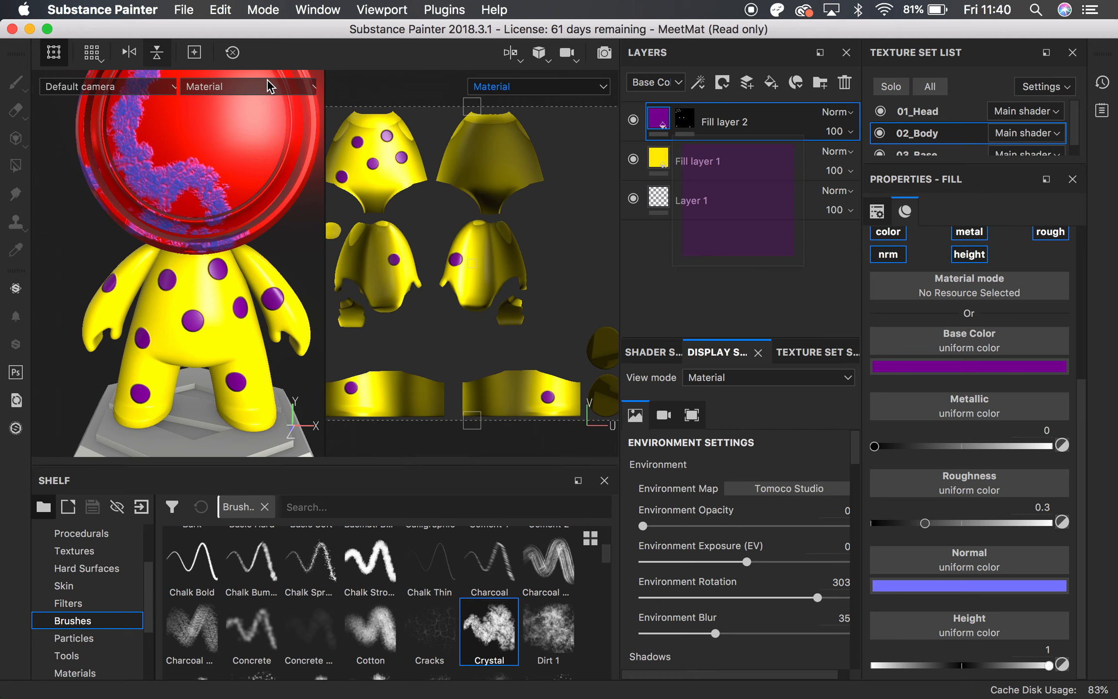
Select the purple fill layer's mask and ready Polygon Fill in quad mode with color 1 for use on the torso.
left_click(691, 127)
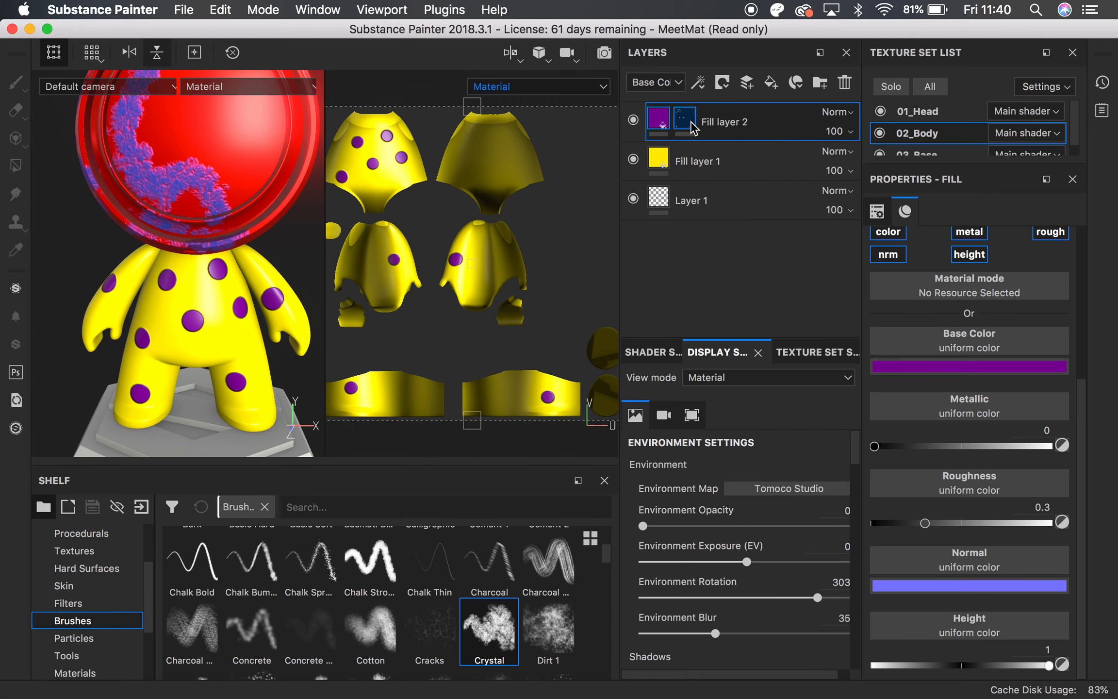
key("1")
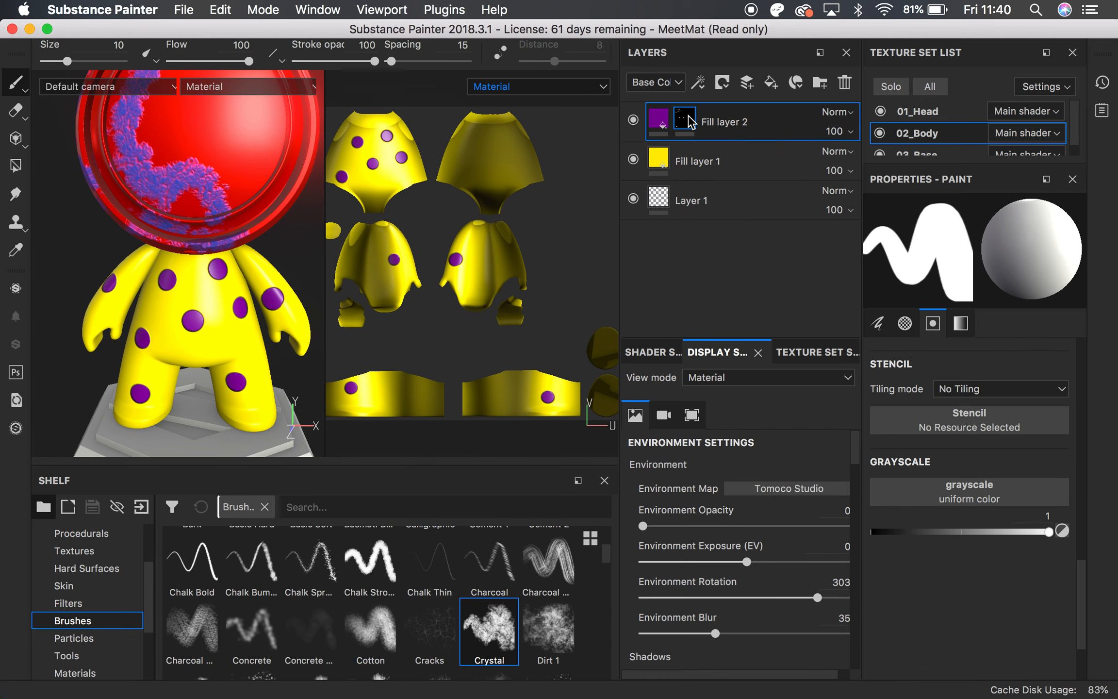
left_click(15, 166)
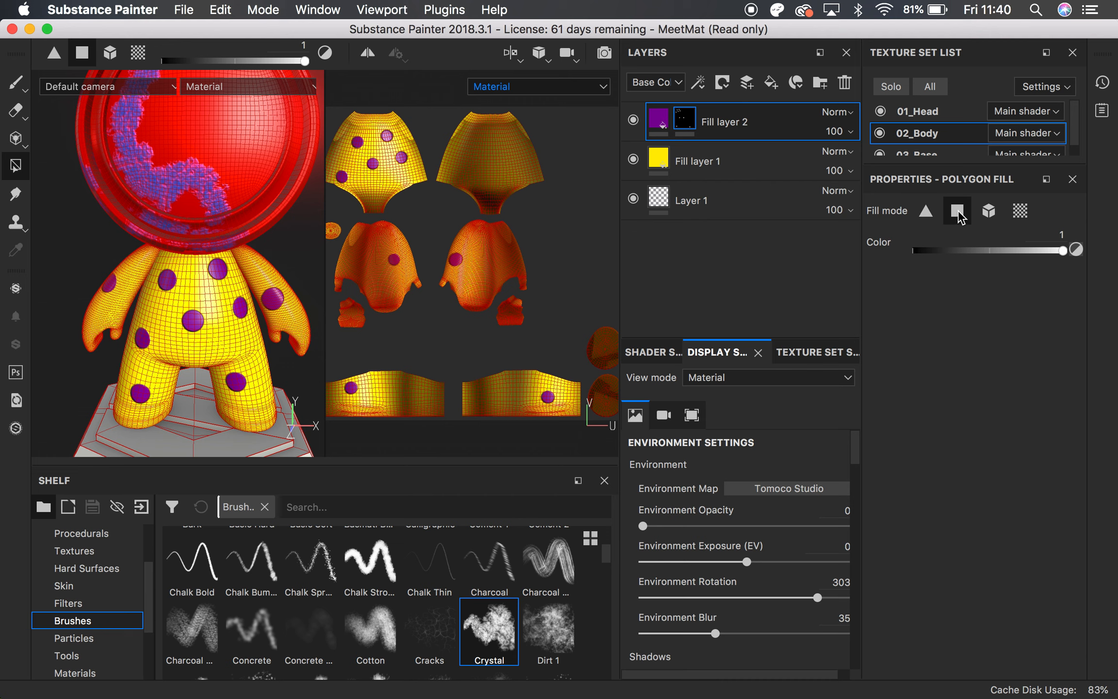
left_click_drag(1074, 254, 1114, 264)
right_click_drag(153, 309, 295, 344, "alt")
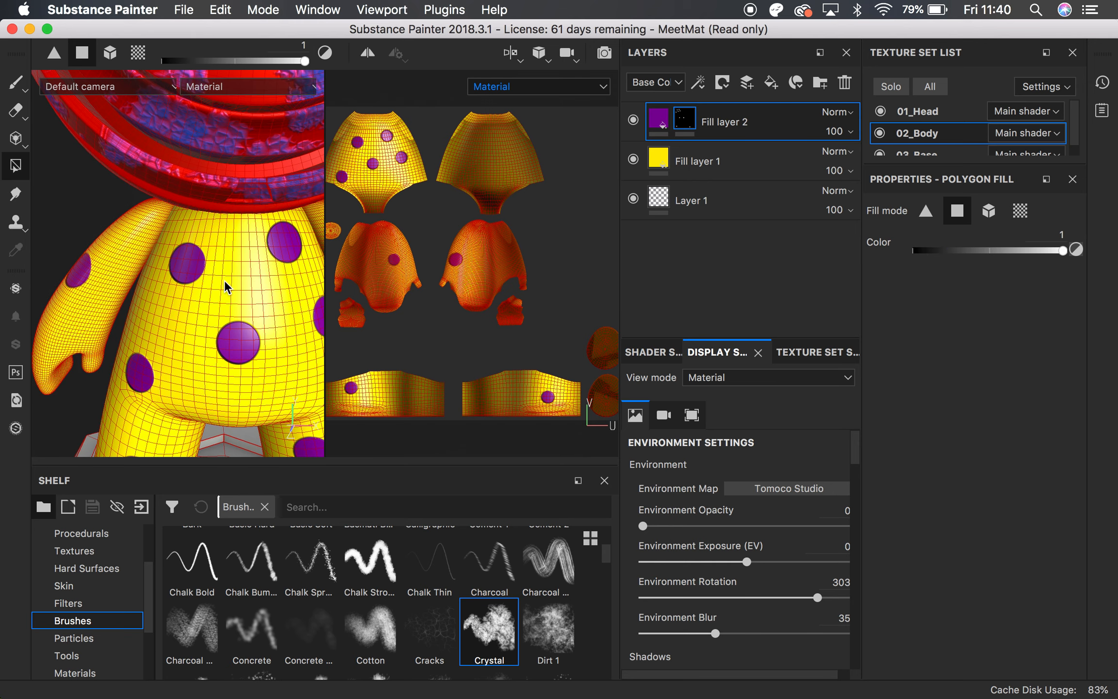